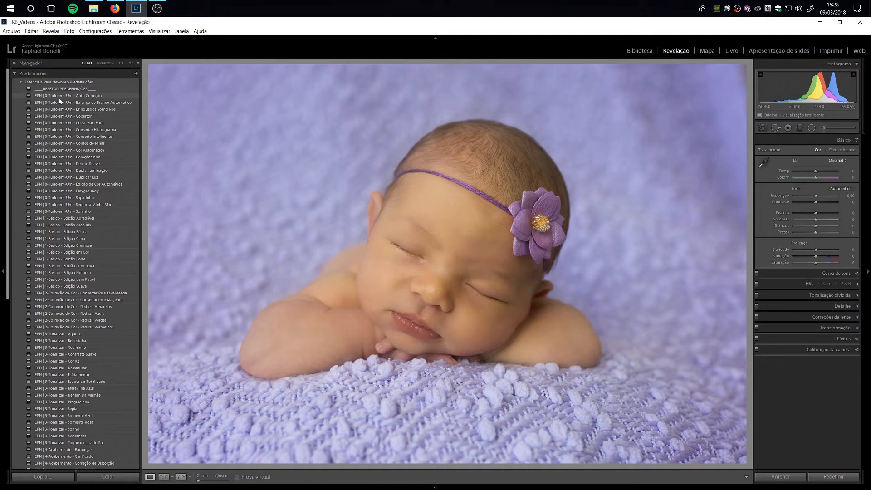
Step: Apply the EPN | 0-Tudo-em-Um - Auto Correção preset to the photo and compare it with the original
click(60, 97)
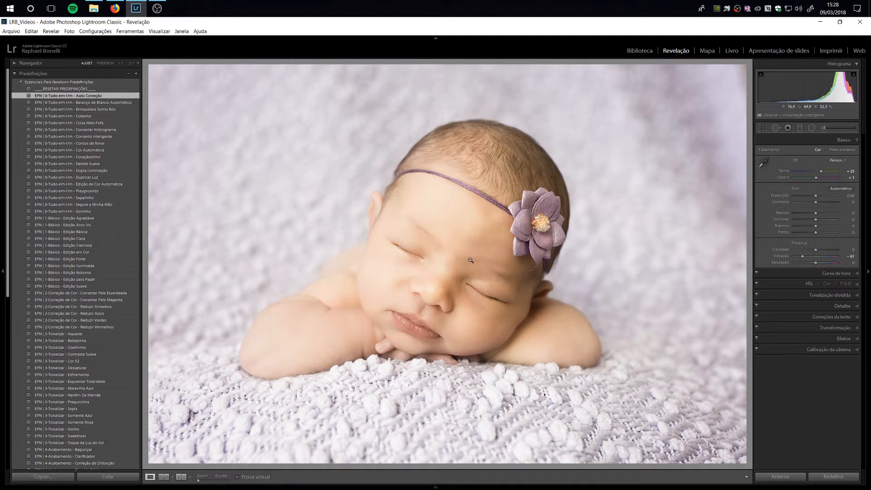
key(backslash)
key(backslash)
key(backslash)
key(backslash)
Step: Set up the adjustment brush with all effect sliders reset and a purple colour tint, hue 272 and saturation 41%
click(827, 128)
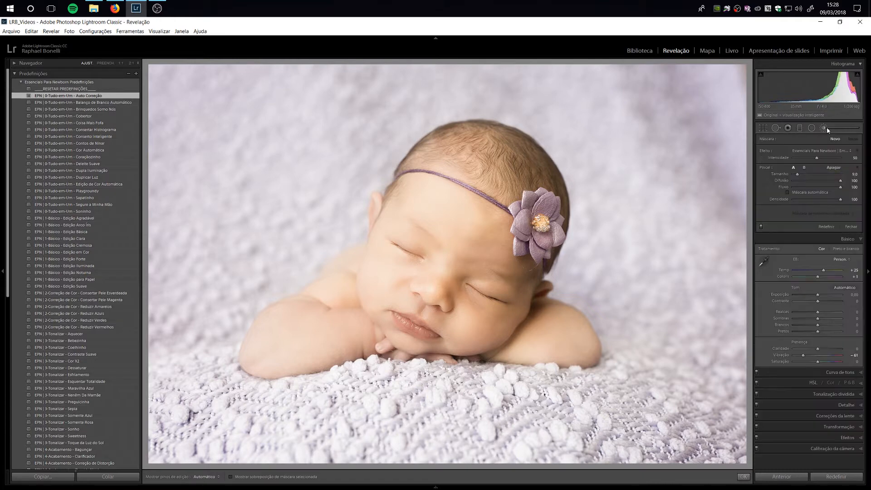
click(857, 151)
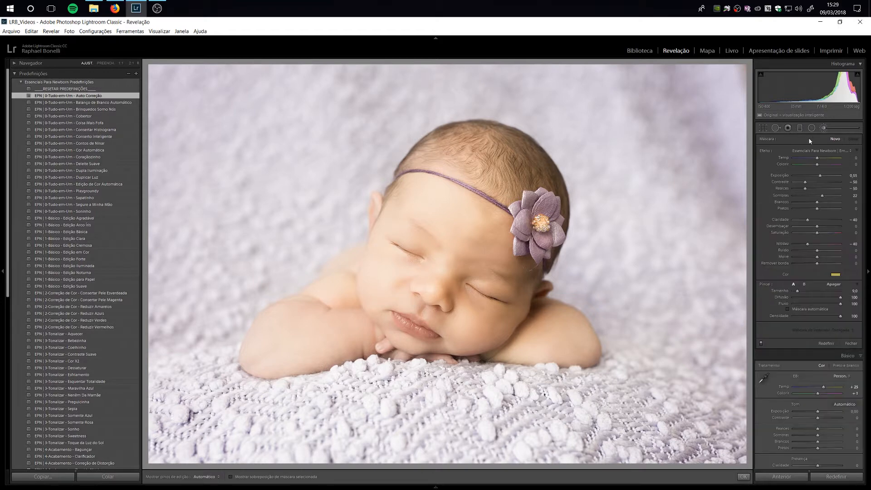
double_click(767, 151)
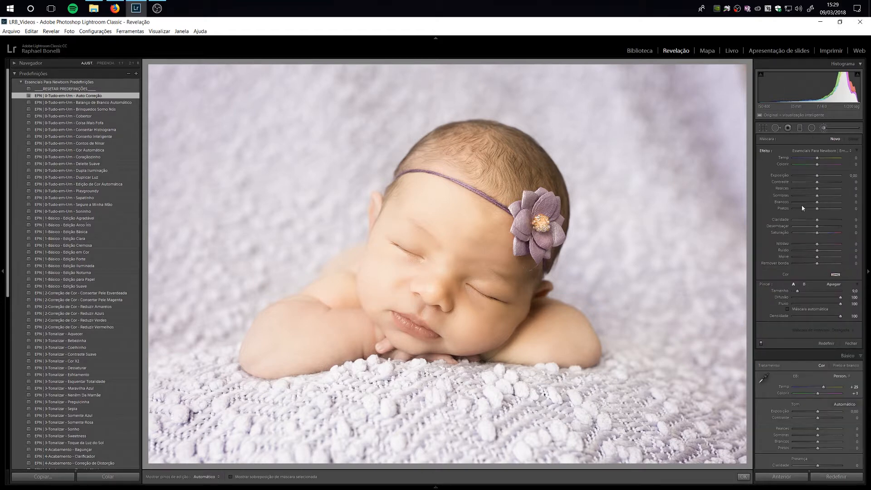
click(836, 274)
drag(779, 299, 790, 292)
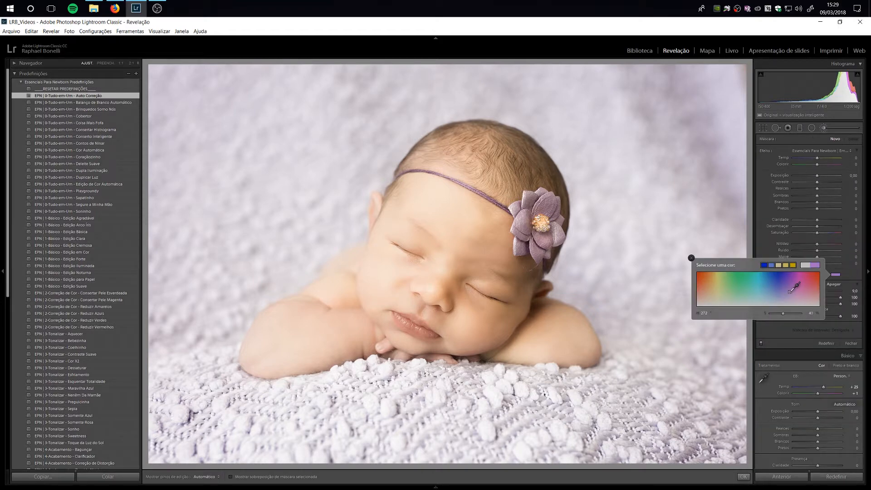
click(691, 258)
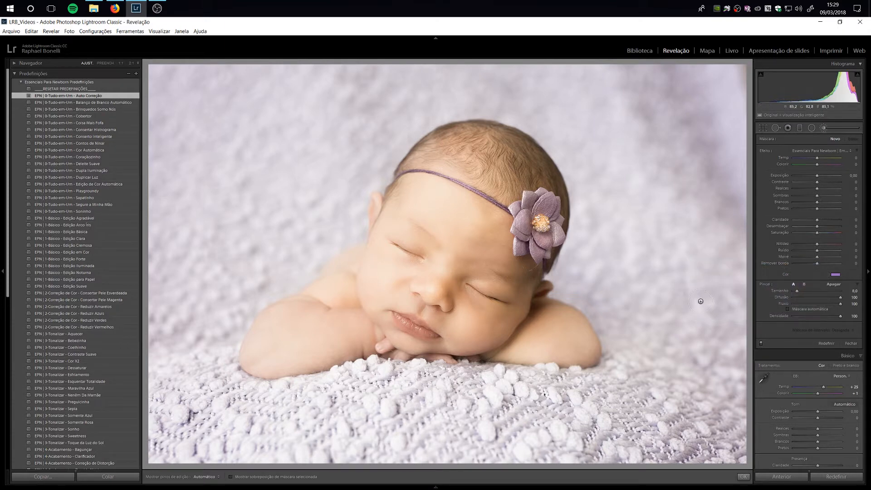
Step: Paint the purple tint over the blanket around the baby with automatic masking on and the mask overlay shown
mouse_move(712, 275)
mouse_down()
mouse_move(714, 253)
mouse_move(696, 255)
mouse_up()
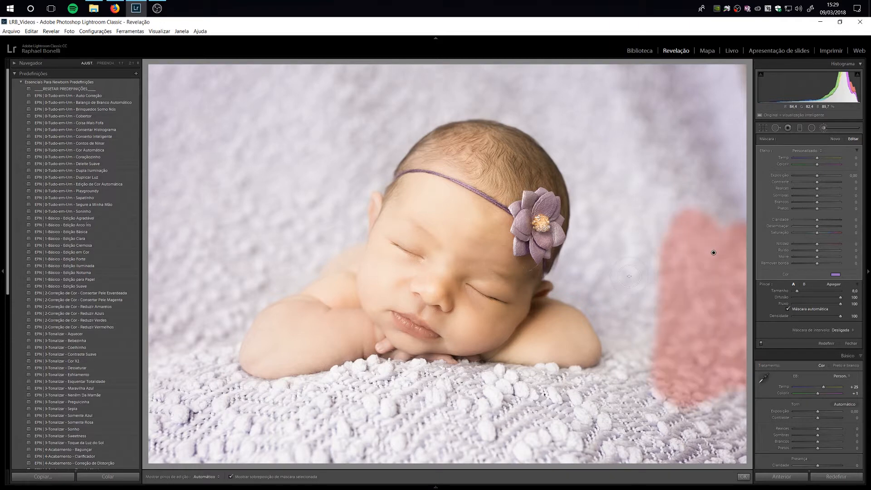
mouse_move(647, 223)
mouse_down()
mouse_move(656, 408)
mouse_move(726, 436)
mouse_move(699, 458)
mouse_move(669, 404)
mouse_move(633, 449)
mouse_up()
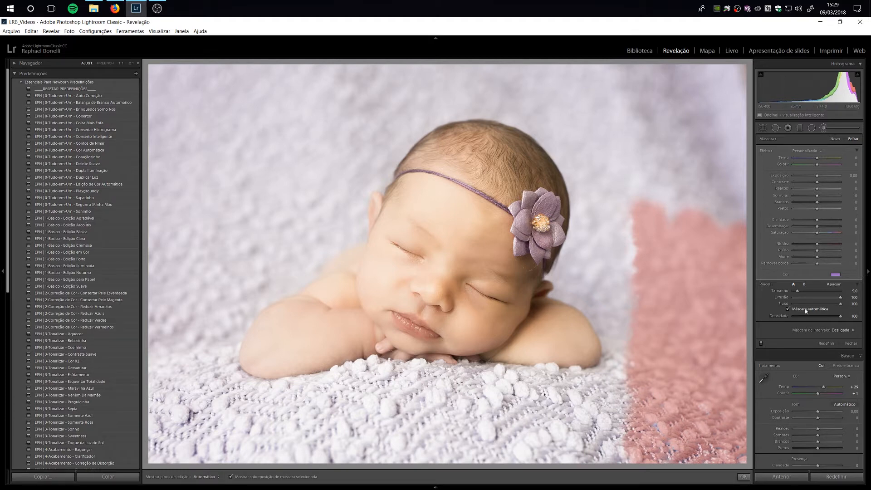
mouse_move(590, 232)
mouse_down()
mouse_move(571, 289)
mouse_move(561, 272)
mouse_move(558, 293)
mouse_move(588, 304)
mouse_move(613, 354)
mouse_move(598, 265)
mouse_move(611, 249)
mouse_move(612, 208)
mouse_move(630, 223)
mouse_move(575, 148)
mouse_move(581, 166)
mouse_move(540, 111)
mouse_move(466, 104)
mouse_move(421, 116)
mouse_move(351, 198)
mouse_move(346, 227)
mouse_move(305, 256)
mouse_move(332, 234)
mouse_move(333, 246)
mouse_move(276, 277)
mouse_move(319, 266)
mouse_move(303, 273)
mouse_move(291, 261)
mouse_move(268, 279)
mouse_move(306, 266)
mouse_move(259, 288)
mouse_move(233, 316)
mouse_move(236, 327)
mouse_move(245, 305)
mouse_move(216, 352)
mouse_move(229, 392)
mouse_move(272, 401)
mouse_move(395, 375)
mouse_move(606, 386)
mouse_move(583, 404)
mouse_move(522, 394)
mouse_move(435, 415)
mouse_move(486, 426)
mouse_move(372, 408)
mouse_move(395, 399)
mouse_move(345, 409)
mouse_move(255, 384)
mouse_up()
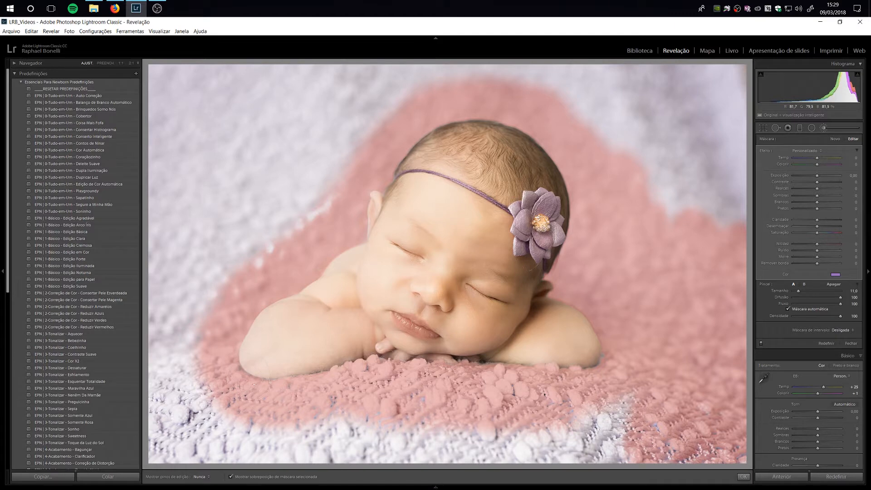
mouse_move(349, 384)
mouse_down()
mouse_move(351, 431)
mouse_move(525, 427)
mouse_move(559, 447)
mouse_move(494, 458)
mouse_move(537, 413)
mouse_up()
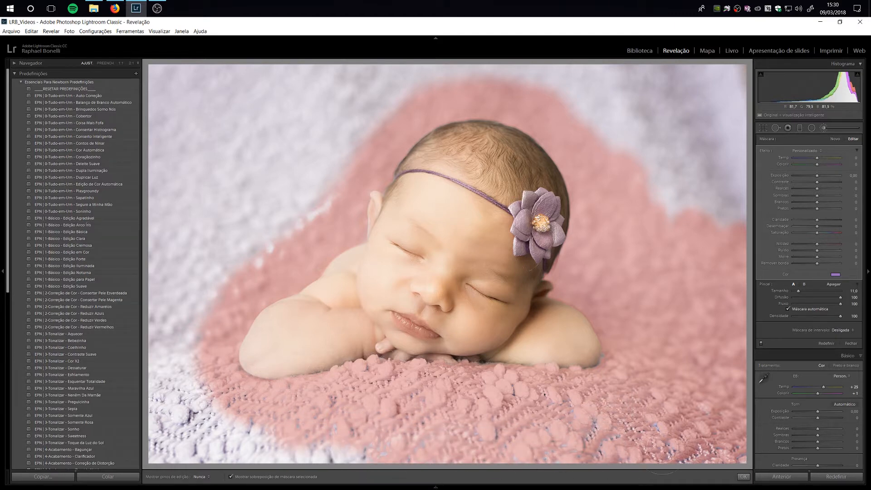
mouse_move(662, 447)
mouse_down()
mouse_move(345, 452)
mouse_move(195, 438)
mouse_move(236, 447)
mouse_move(360, 422)
mouse_up()
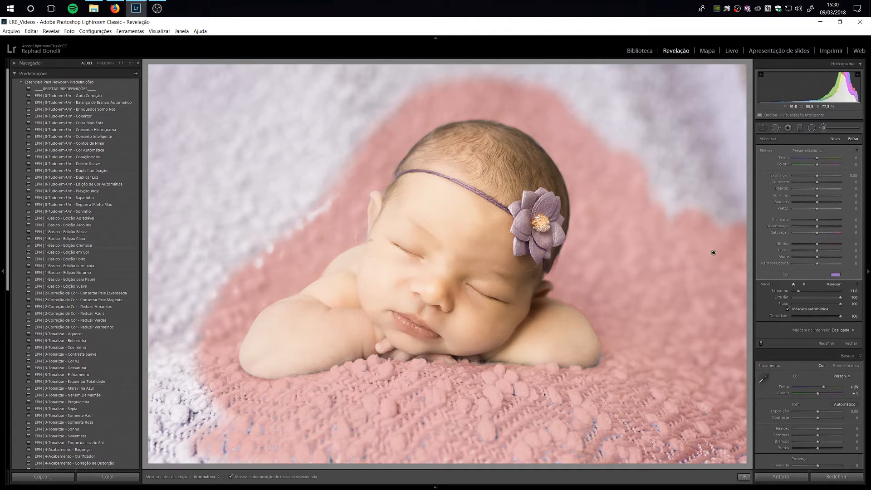
mouse_move(315, 168)
mouse_down()
mouse_move(329, 166)
mouse_move(220, 284)
mouse_move(326, 192)
mouse_move(411, 66)
mouse_move(195, 273)
mouse_move(250, 206)
mouse_move(273, 213)
mouse_up()
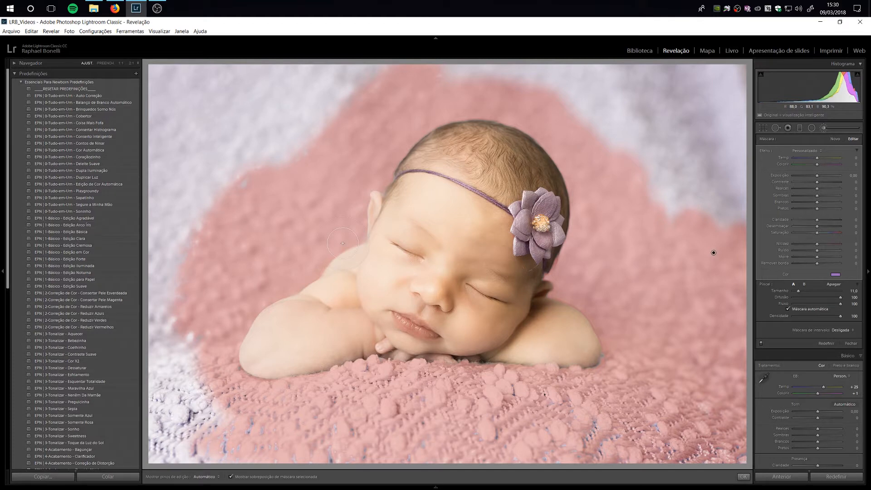
mouse_move(635, 375)
mouse_down()
mouse_move(624, 341)
mouse_move(605, 367)
mouse_move(607, 349)
mouse_move(601, 372)
mouse_up()
Step: Paint the remaining background and blanket edges with automatic masking off, and hide the mask overlay
click(814, 311)
mouse_move(684, 214)
mouse_down()
mouse_move(635, 163)
mouse_move(570, 77)
mouse_move(614, 63)
mouse_move(688, 118)
mouse_move(731, 176)
mouse_move(732, 84)
mouse_move(743, 111)
mouse_move(542, 86)
mouse_move(522, 75)
mouse_move(314, 62)
mouse_move(323, 73)
mouse_move(312, 92)
mouse_move(263, 119)
mouse_move(210, 174)
mouse_move(178, 234)
mouse_move(161, 171)
mouse_move(139, 185)
mouse_move(200, 61)
mouse_move(240, 135)
mouse_move(279, 70)
mouse_move(249, 101)
mouse_move(161, 343)
mouse_move(168, 327)
mouse_move(202, 340)
mouse_move(142, 423)
mouse_move(460, 471)
mouse_move(485, 429)
mouse_move(431, 414)
mouse_move(465, 445)
mouse_move(536, 460)
mouse_move(589, 432)
mouse_move(638, 437)
mouse_up()
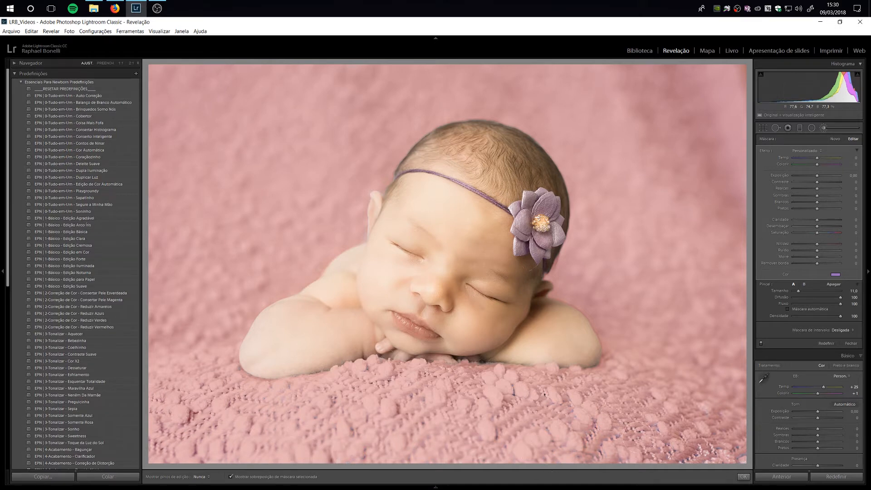
drag(719, 435, 749, 400)
key(o)
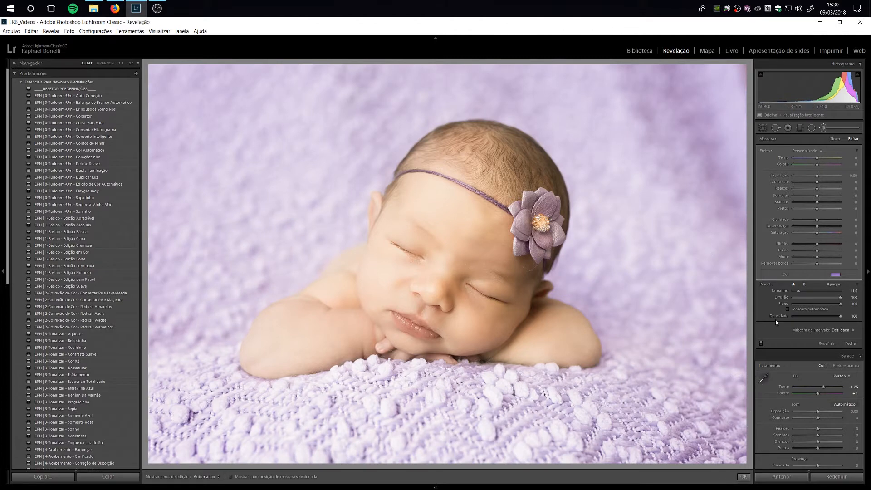
Step: Set the blanket mask's exposure to −0.09 and highlights to −27, close the brush and compare with the original
click(761, 344)
click(762, 344)
drag(818, 190, 817, 177)
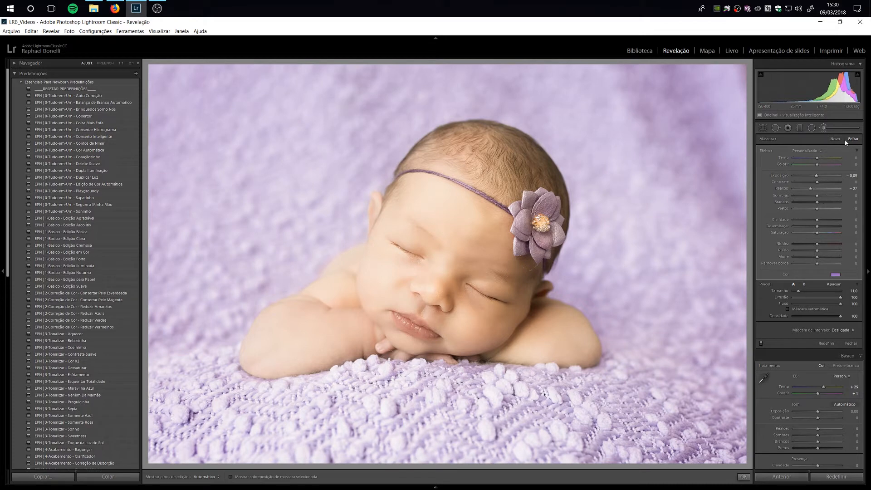
click(826, 128)
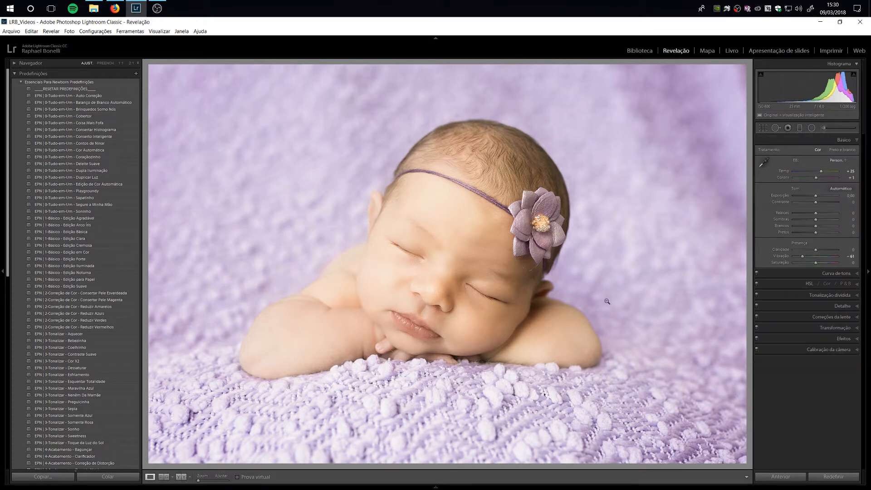
key(backslash)
key(backslash)
Step: Apply the EPN | 3-Tonalizar - Somente Rosa and EPN | 5-Vinheta - White Soft presets
scroll(88, 262, down, 5)
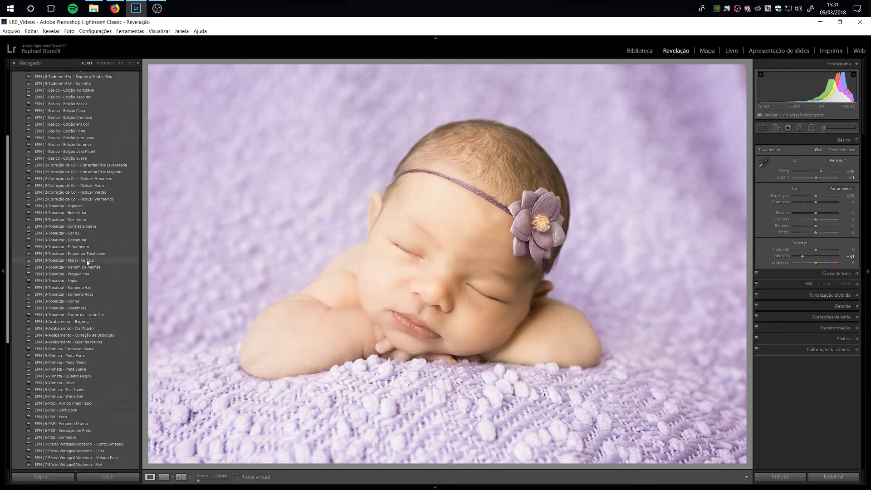
click(75, 297)
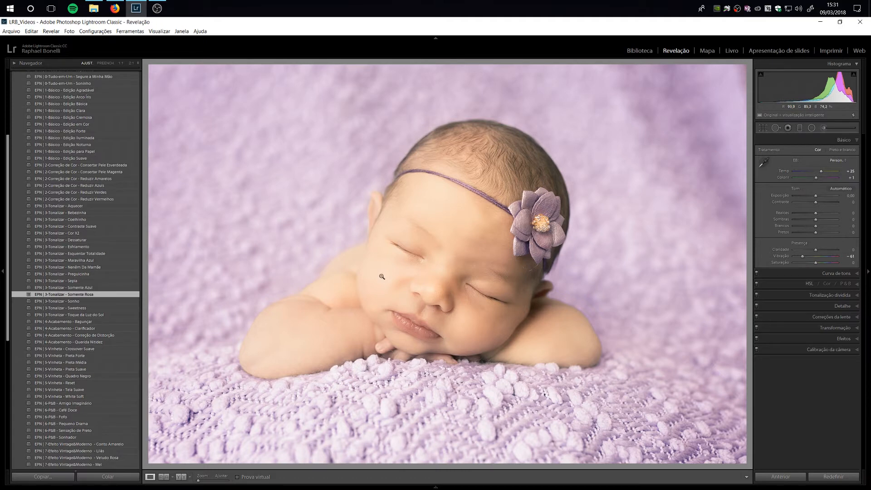
scroll(97, 322, down, 3)
scroll(95, 323, down, 3)
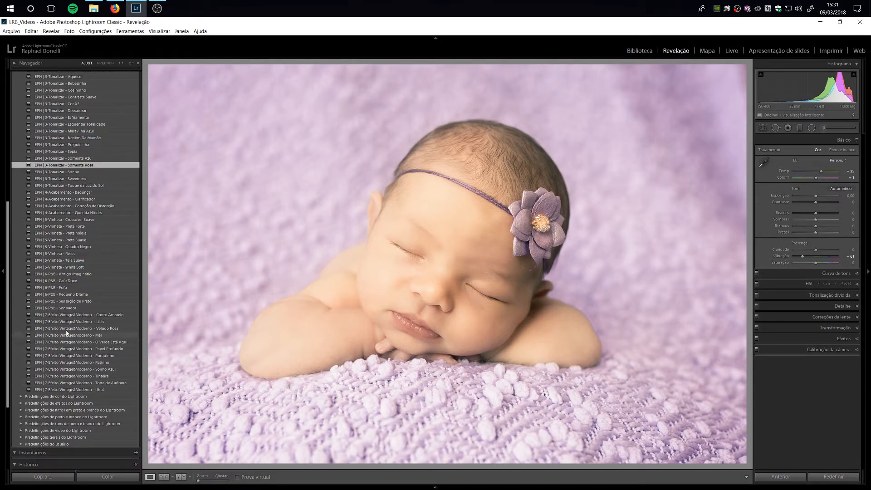
click(58, 268)
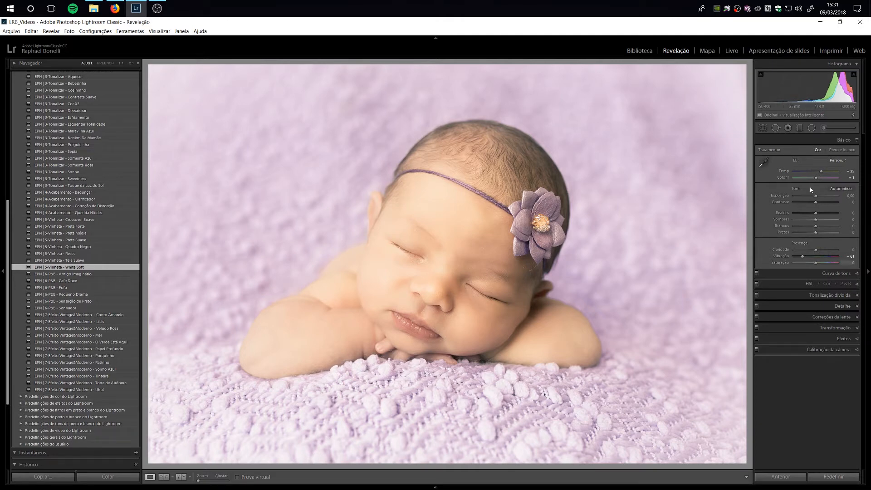
Step: Brush the Essenciais Para Newborn | Iluminação - Clarear Realces effect over the baby's forehead and face with the edit pins hidden
click(834, 129)
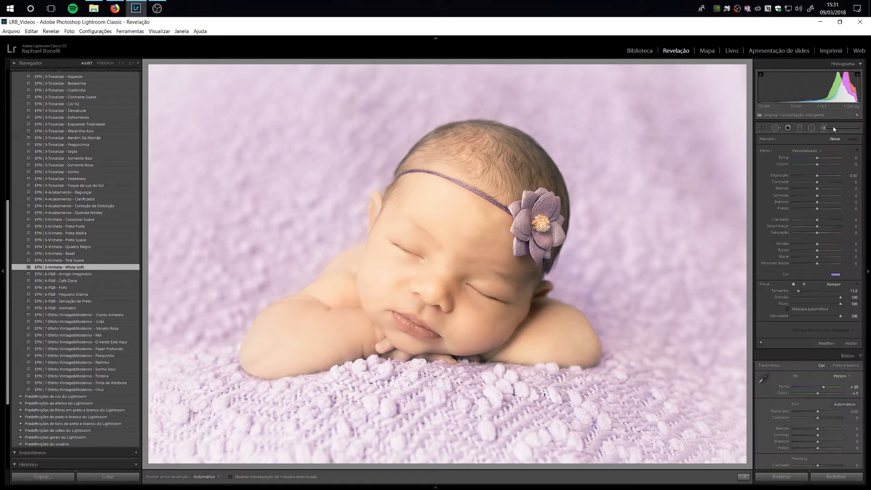
click(812, 151)
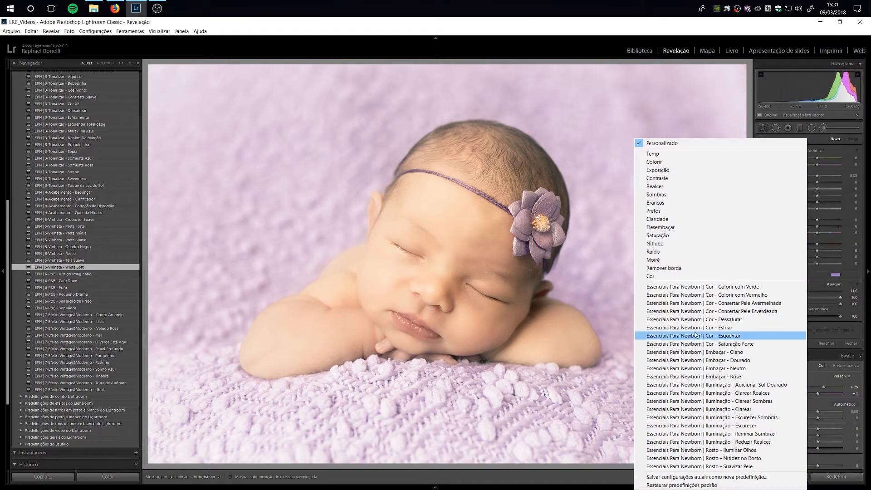
click(725, 394)
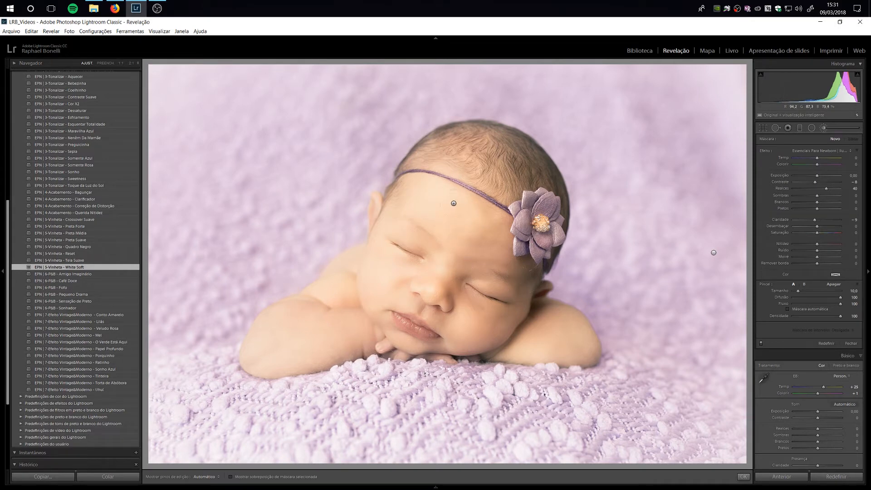
key(h)
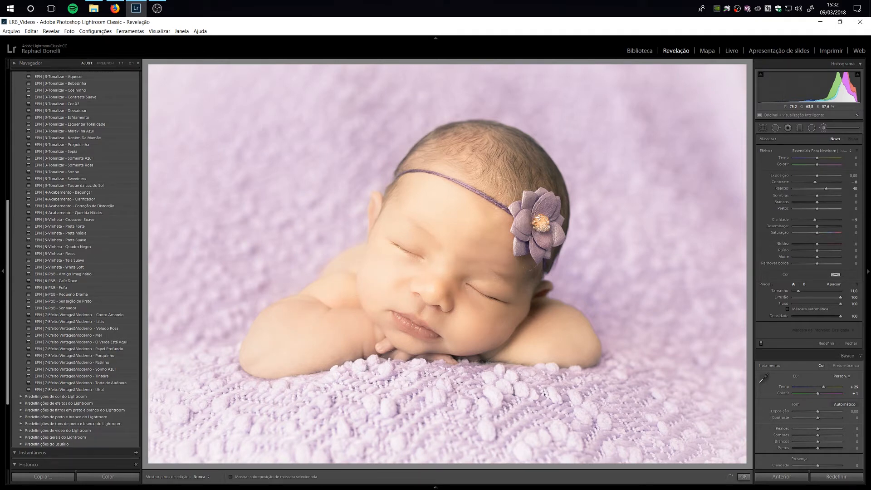
drag(499, 193, 497, 208)
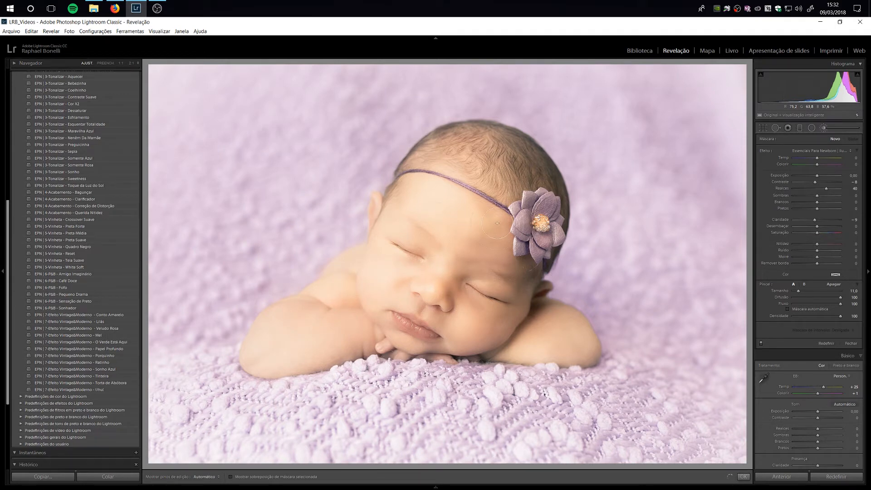
Step: Check the face brightening on and off, fine-tune its highlights and close the adjustment brush
click(761, 343)
click(762, 344)
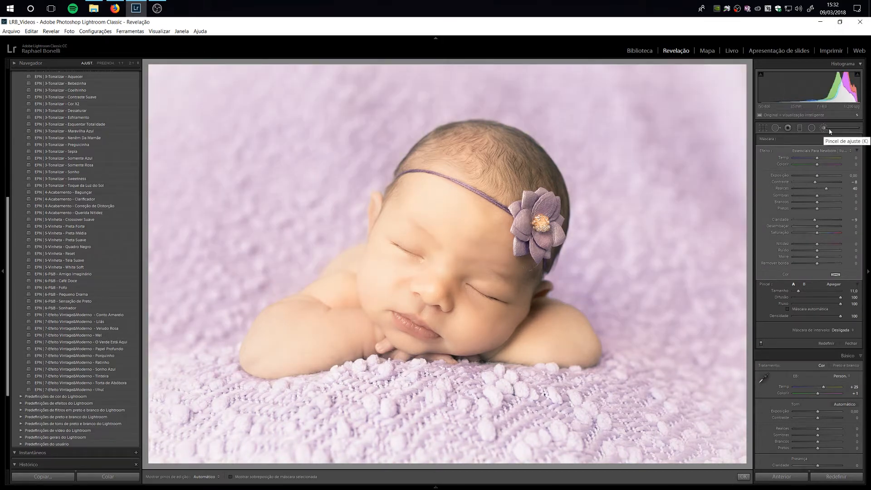
drag(826, 189, 827, 189)
click(834, 131)
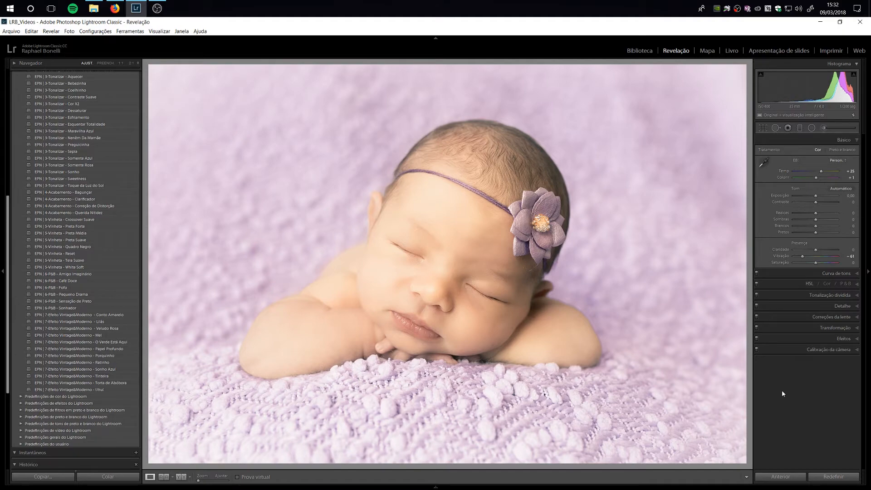
Step: Hide the side panels and compare the edited photo with the original, including in the before/after view
key(Tab)
key(backslash)
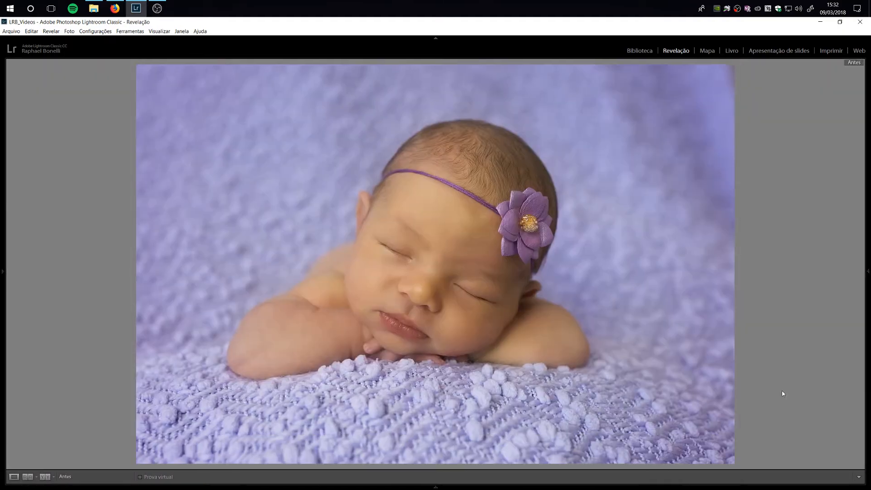
key(backslash)
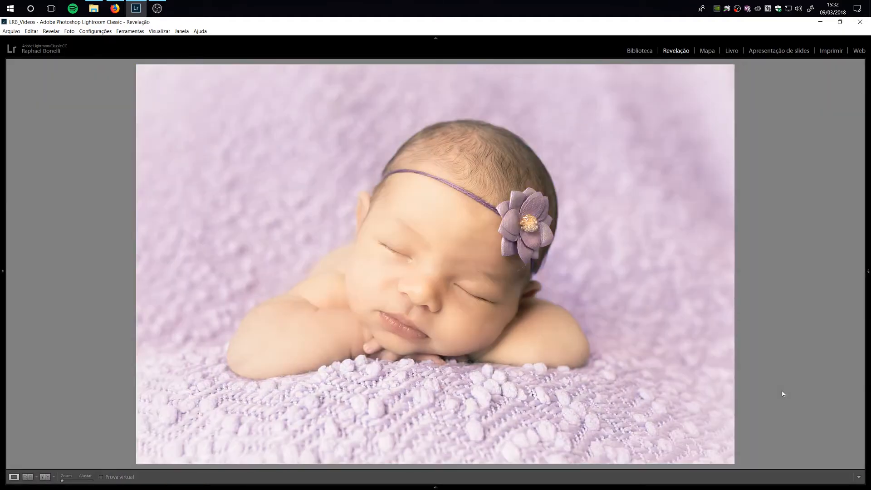
key(backslash)
key(backslash)
click(45, 477)
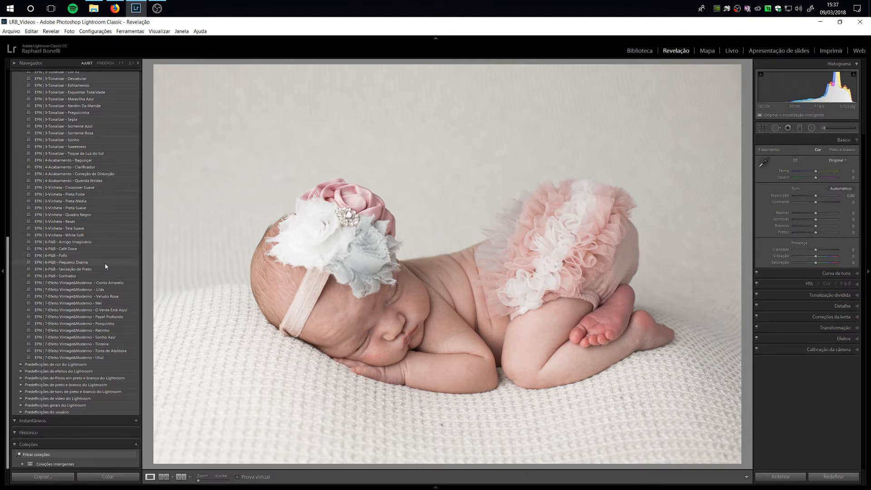
Step: Apply the EPN | 0-Tudo-em-Um - Soninho and EPN | 2-Correção de Cor - Reduzir Vermelhos presets to the ruffled-outfit baby photo
scroll(105, 267, up, 10)
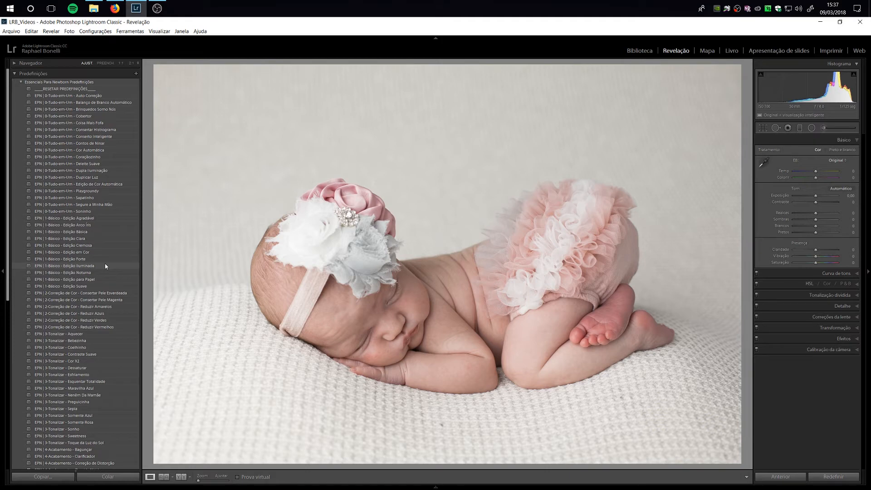
click(67, 212)
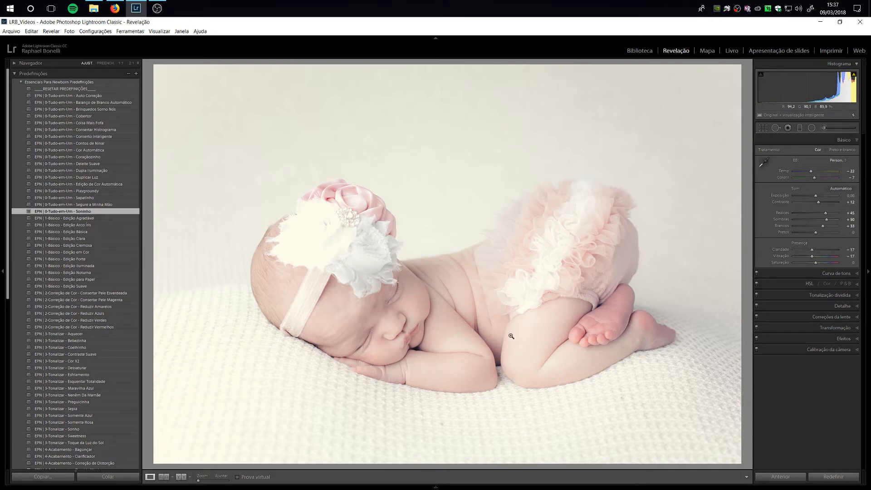
click(82, 328)
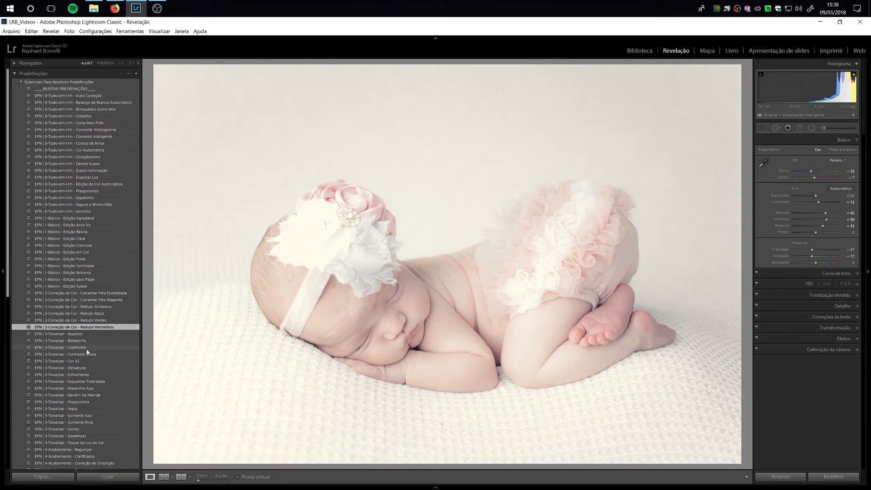
Step: Apply the EPN | 4-Acabamento - Clarificador finishing preset to the ruffled-outfit baby photo
scroll(86, 353, down, 3)
scroll(87, 353, down, 3)
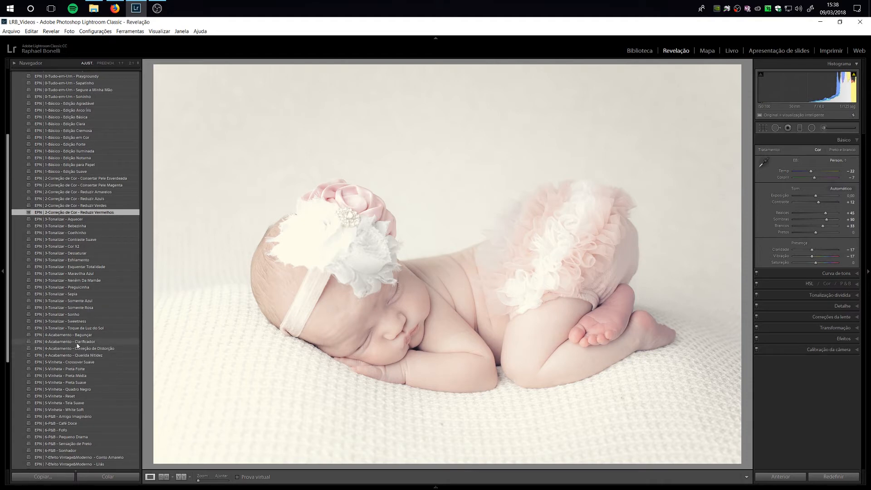
click(77, 343)
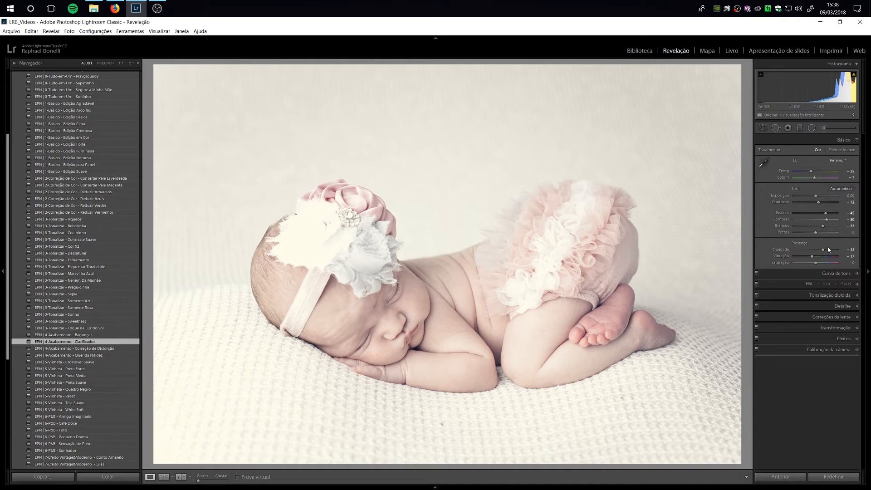
Step: Lower the photo's clarity to +16 and paint the baby's raised foot with the Essenciais Para Newborn | Cor - Consertar Pele Avermelhada brush
drag(824, 253, 821, 253)
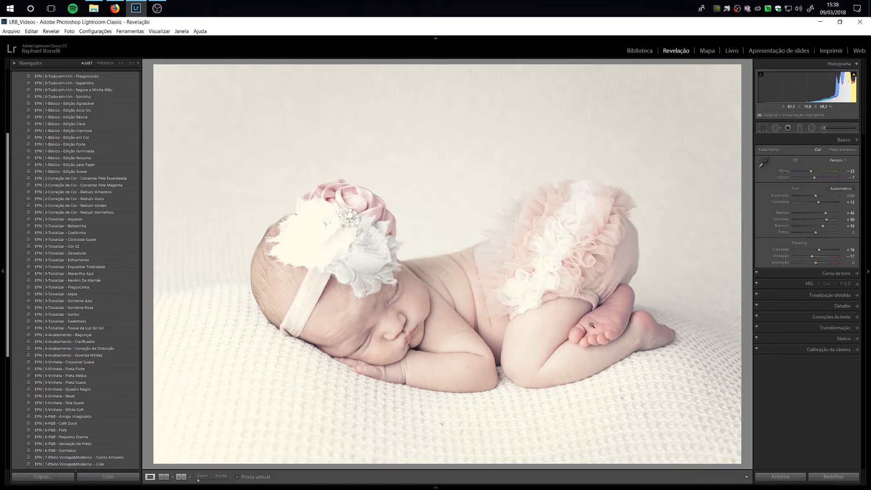
click(830, 134)
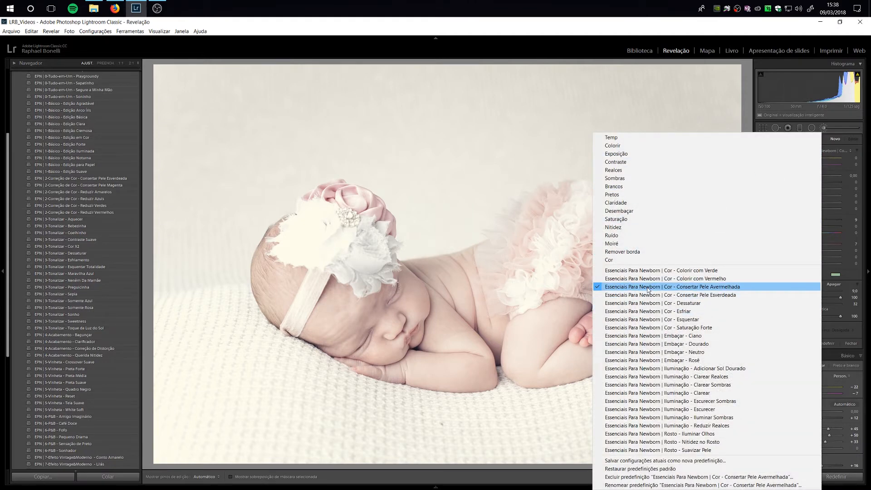
click(689, 288)
drag(809, 304, 870, 308)
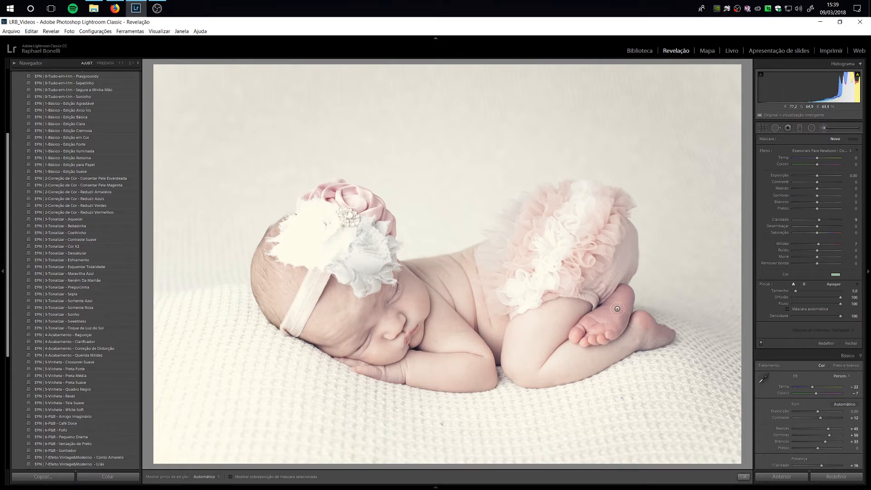
key(h)
drag(618, 305, 621, 299)
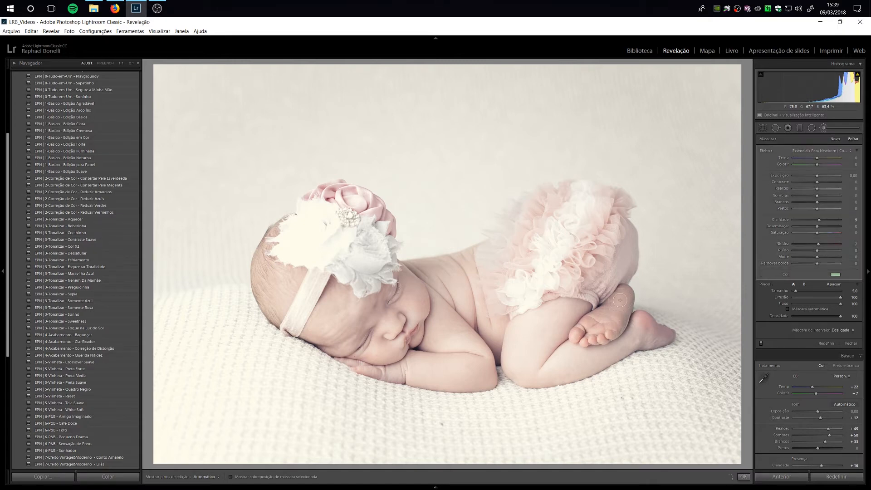
Step: Reduce the brush size to 3.0, paint the redness correction on the baby's other foot and close the adjustment brush
key([)
key([)
key([)
key(bracketright)
key(h)
mouse_move(647, 318)
mouse_down()
mouse_move(668, 333)
mouse_move(644, 323)
mouse_up()
key(h)
click(825, 129)
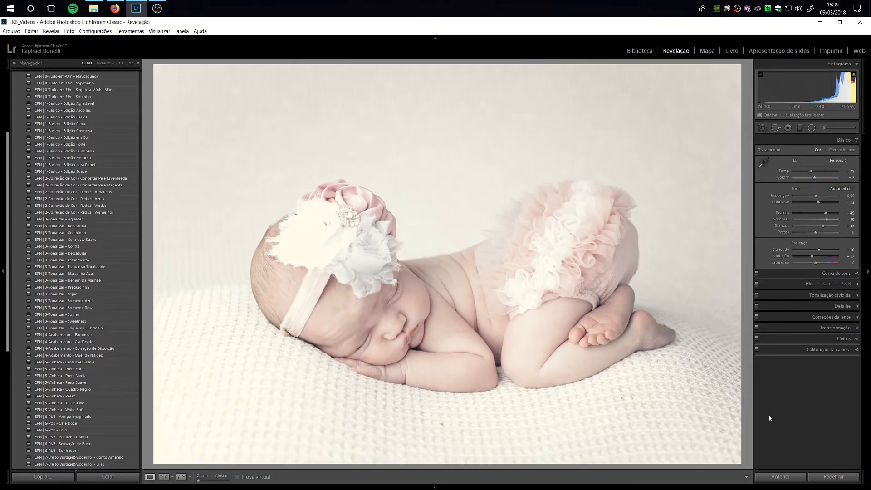
Step: Compare the edited ruffled-outfit photo with the original, hide the side panels and show the before/after view
key(backslash)
key(backslash)
key(Tab)
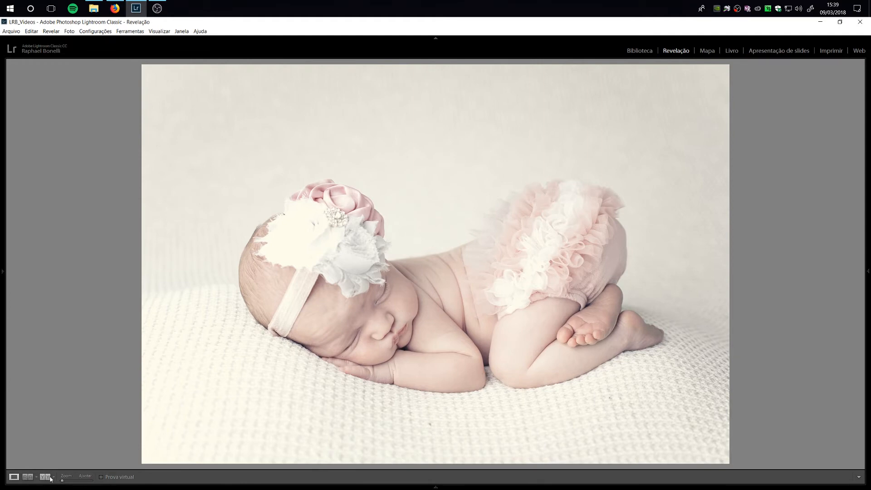
click(49, 477)
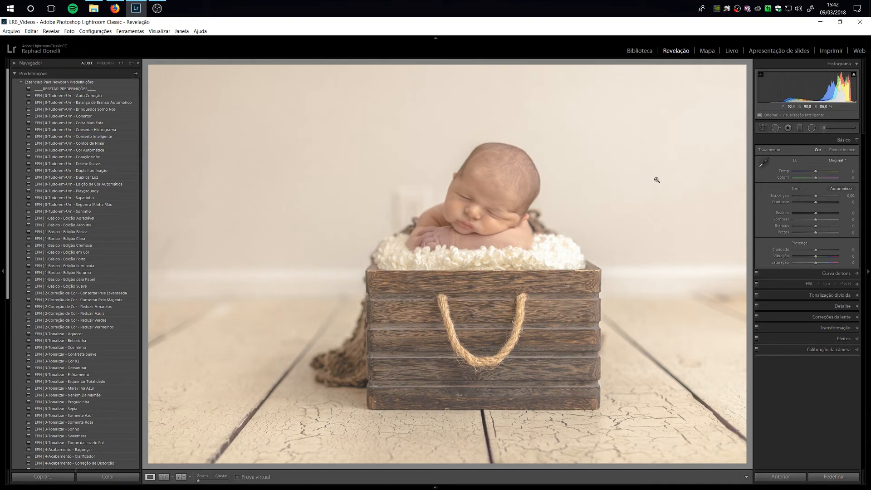
Step: Straighten the crate baby photo by 0.63 along the line between floor and wall, and crop it slightly tighter at the original aspect
click(765, 130)
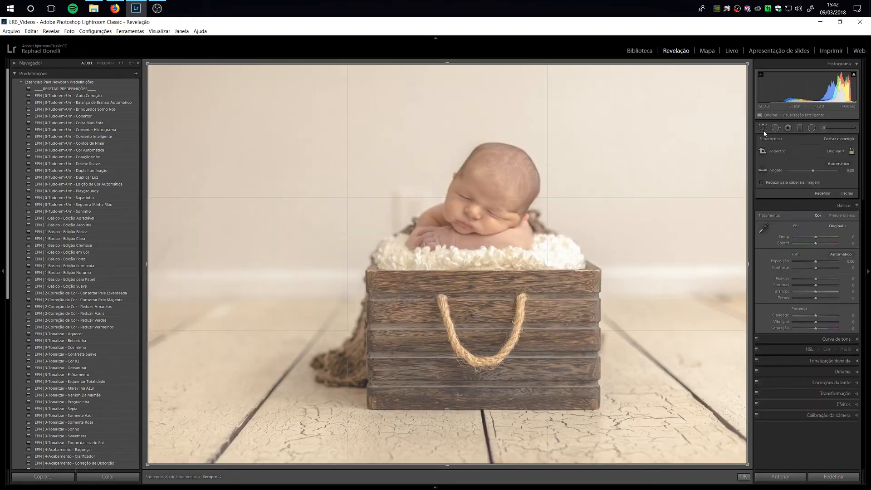
click(762, 171)
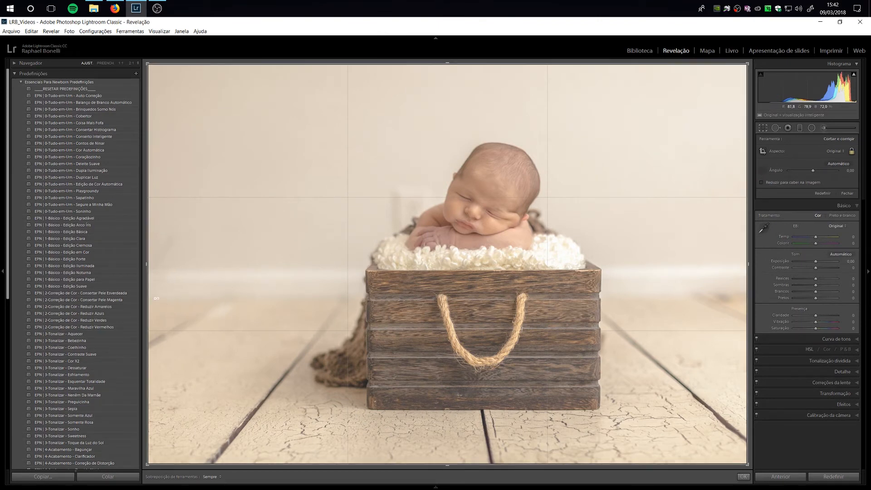
drag(155, 298, 714, 293)
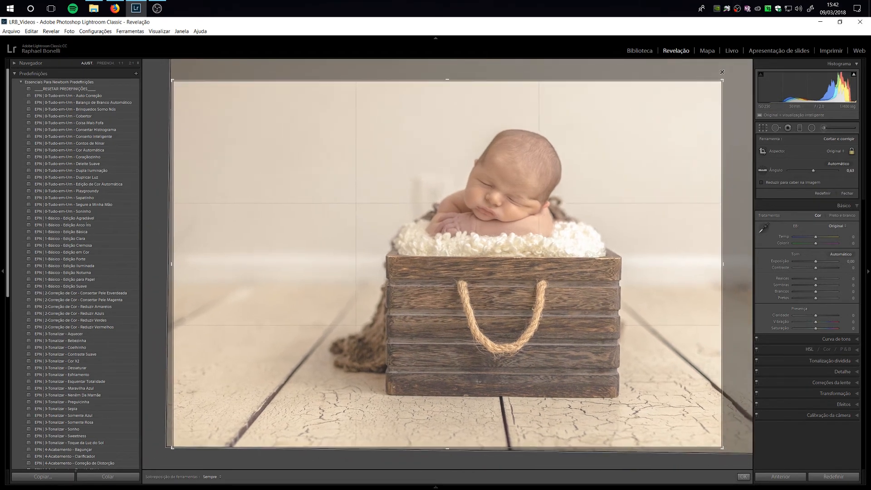
drag(723, 448, 716, 444)
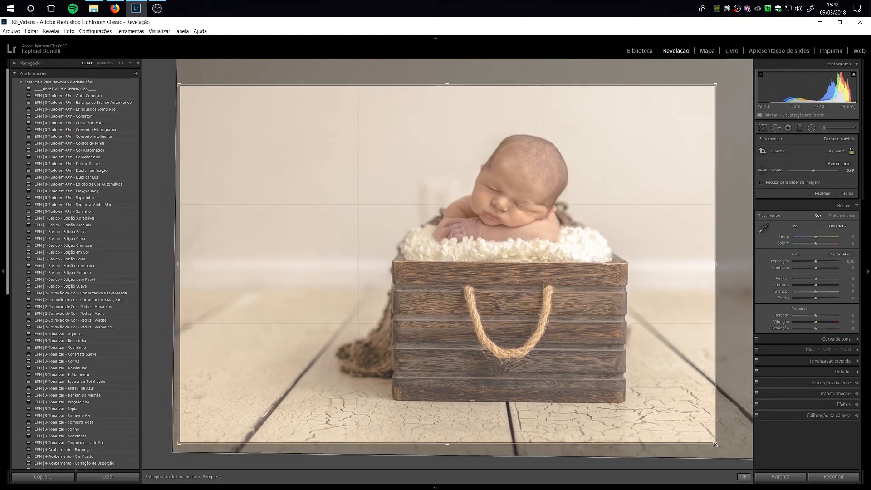
key(Return)
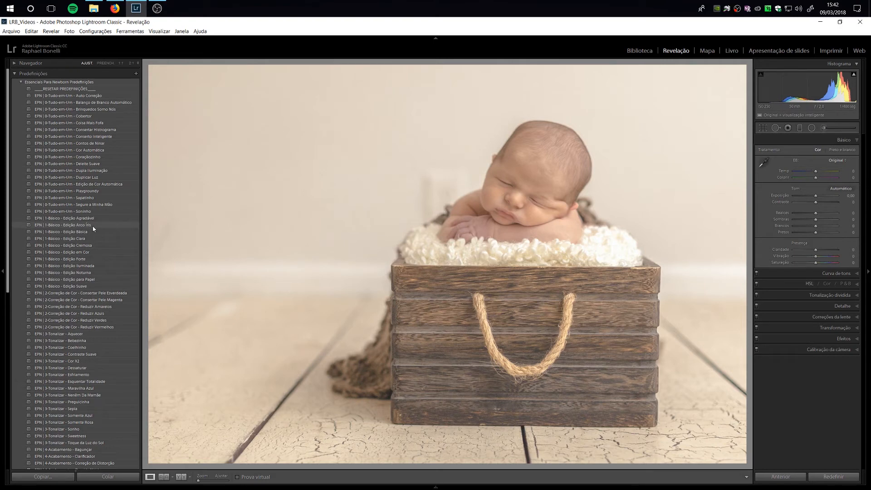
Step: Apply the EPN | 7-Efeito Vintage&Moderno - Veludo Rosa and EPN | 4-Acabamento - Clarificador presets to the crate baby photo
scroll(91, 230, down, 10)
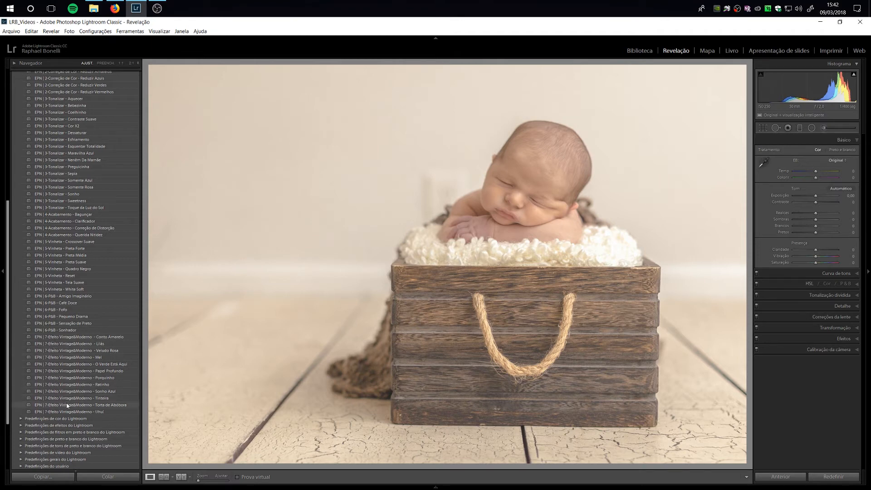
click(78, 351)
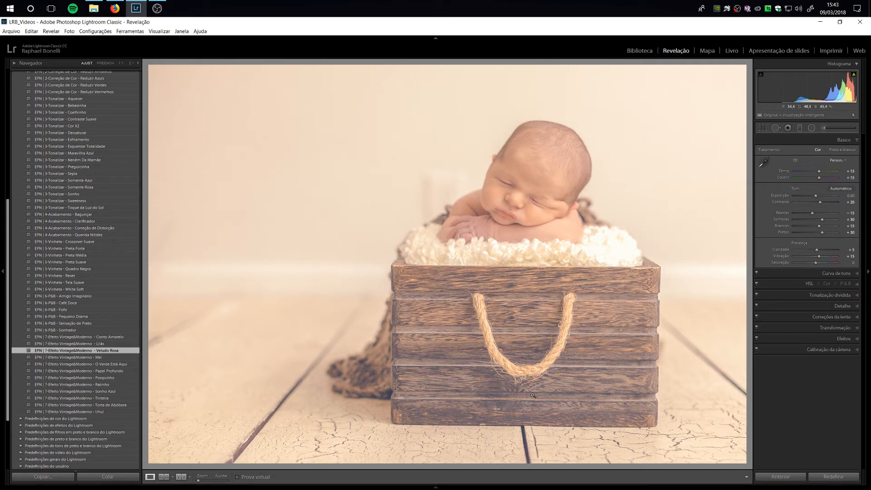
scroll(60, 268, up, 3)
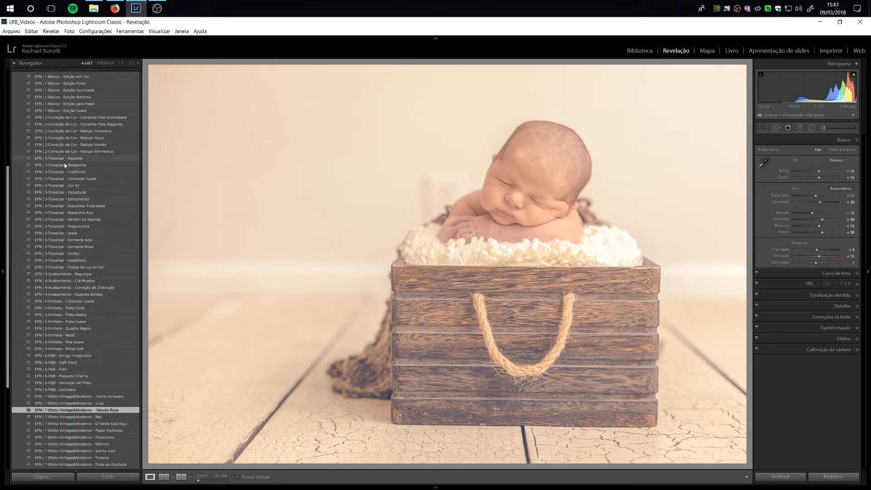
click(74, 282)
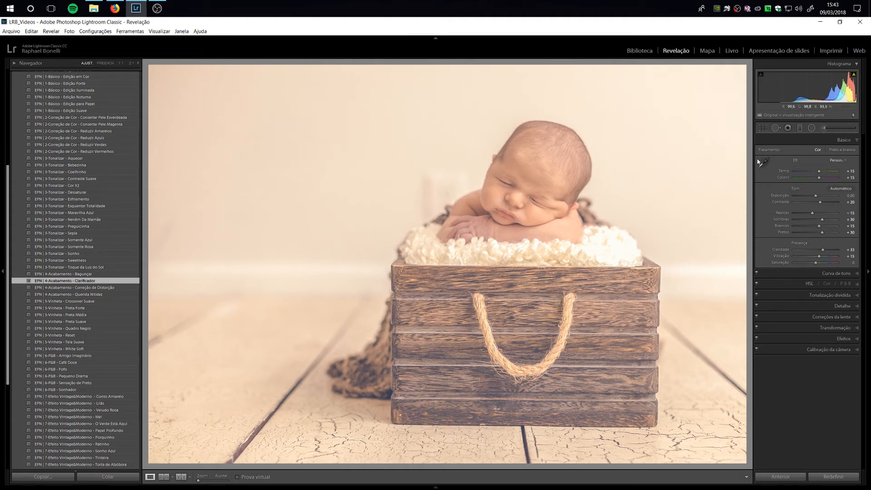
Step: Brighten the baby's face, head and arms with the Essenciais Para Newborn | Iluminação - Clarear brush at size 9.0
click(826, 127)
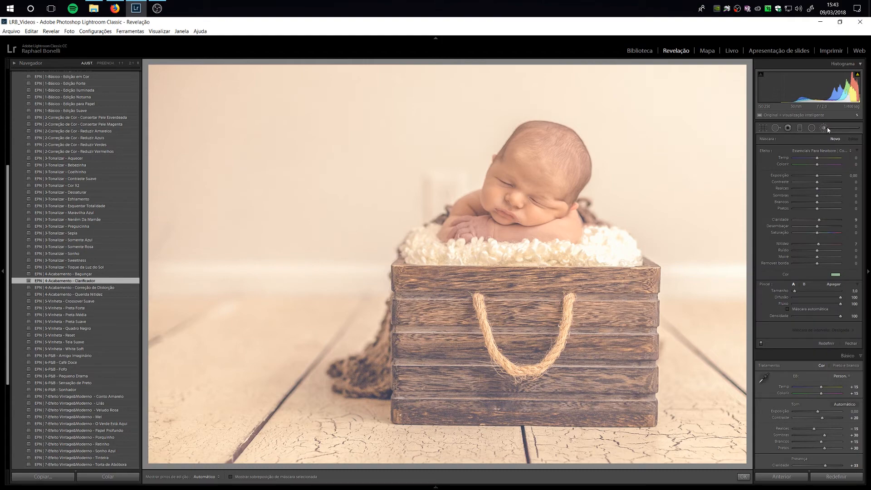
click(830, 150)
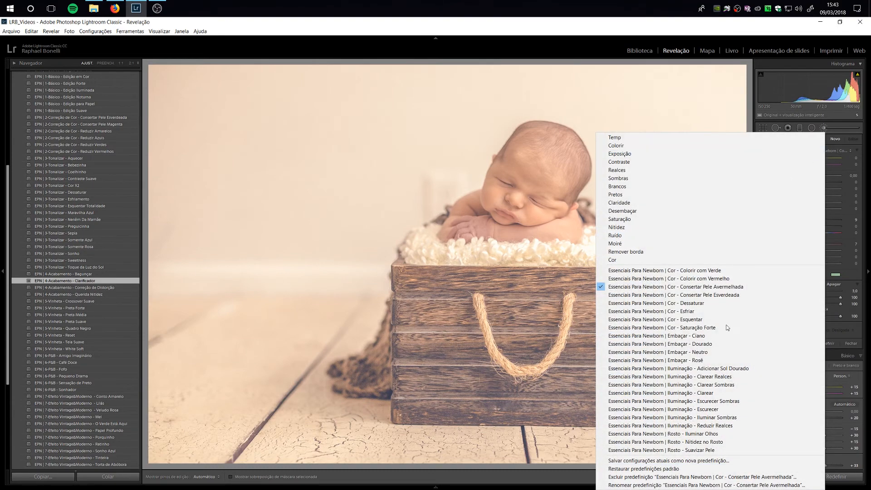
click(701, 394)
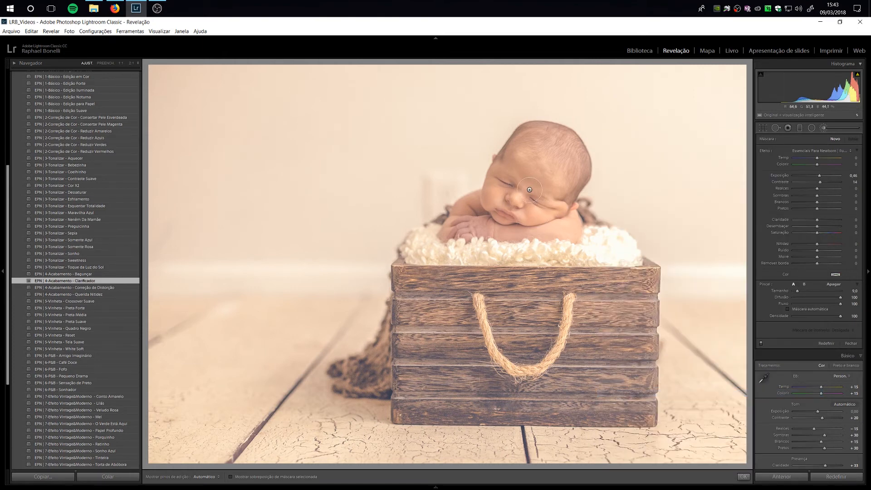
key(h)
mouse_move(524, 197)
mouse_down()
mouse_move(517, 190)
mouse_move(544, 190)
mouse_move(553, 201)
mouse_move(571, 181)
mouse_move(536, 148)
mouse_move(499, 182)
mouse_move(501, 198)
mouse_move(522, 138)
mouse_move(543, 148)
mouse_up()
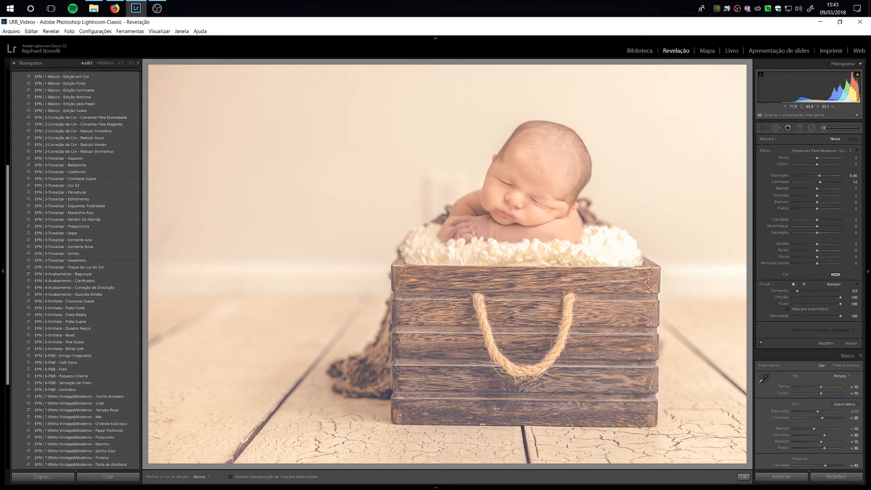
mouse_move(546, 209)
mouse_down()
mouse_move(513, 224)
mouse_move(468, 222)
mouse_move(482, 209)
mouse_up()
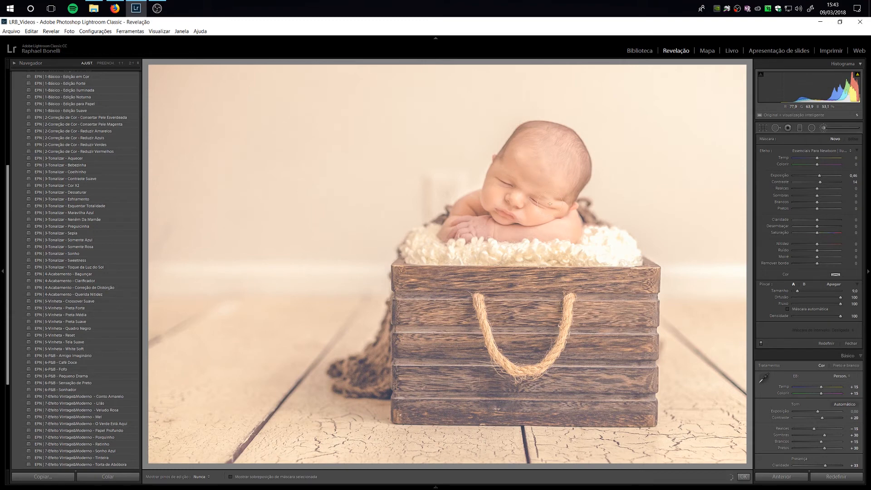
drag(610, 238, 593, 227)
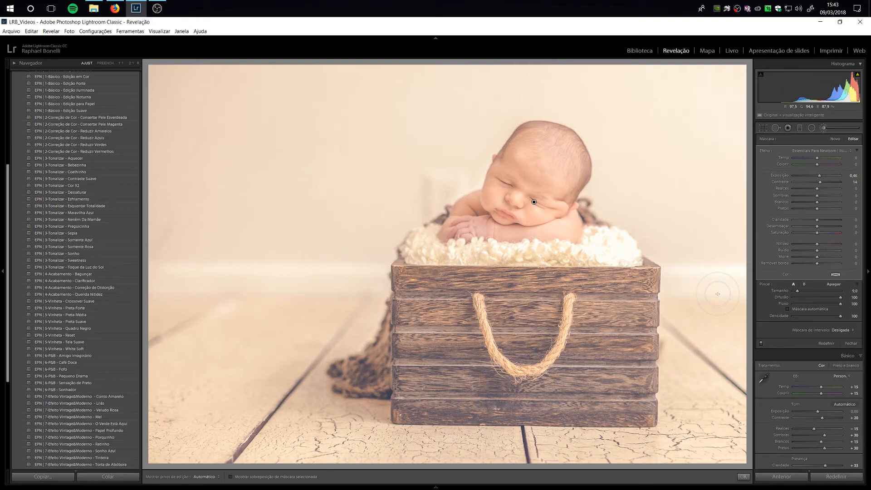
Step: Add sharpness to the blanket and wooden crate with a new Essenciais Para Newborn | Rosto - Nitidez no Rosto brush mask
click(833, 151)
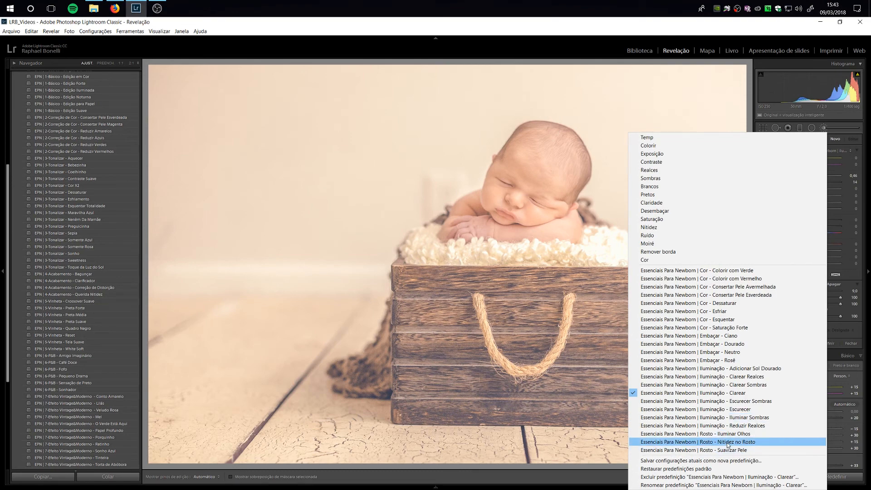
click(729, 443)
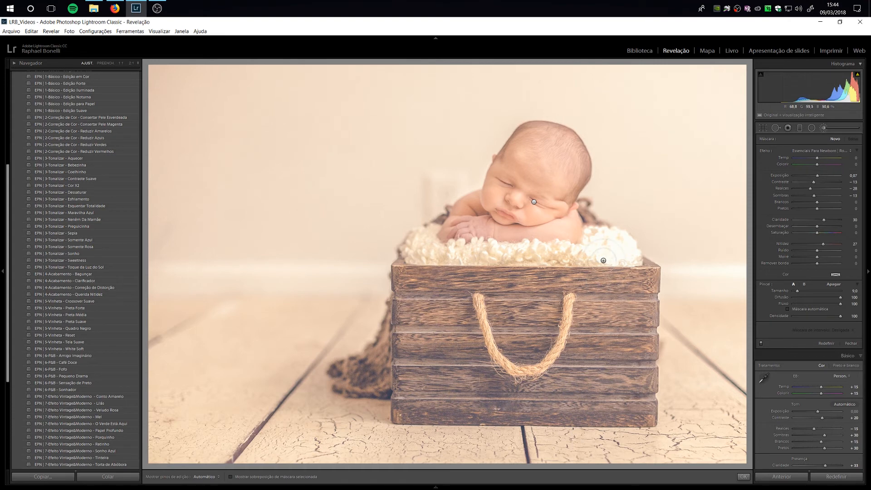
key(h)
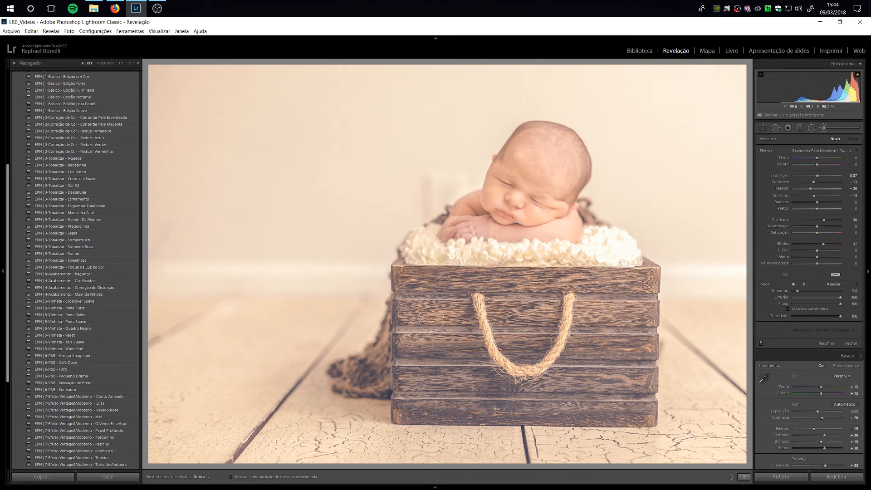
key(h)
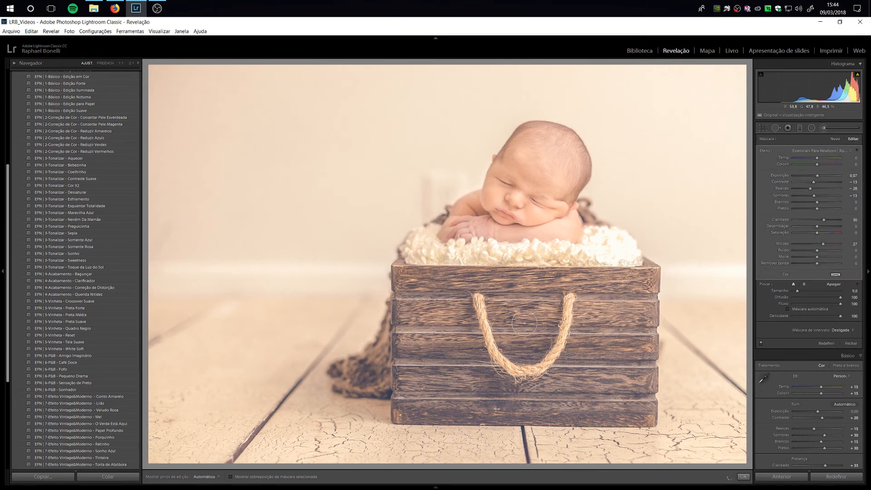
Step: Correct the redness on the baby's hand with a new Essenciais Para Newborn | Cor - Consertar Pele Avermelhada mask at brush size 4.0
click(839, 151)
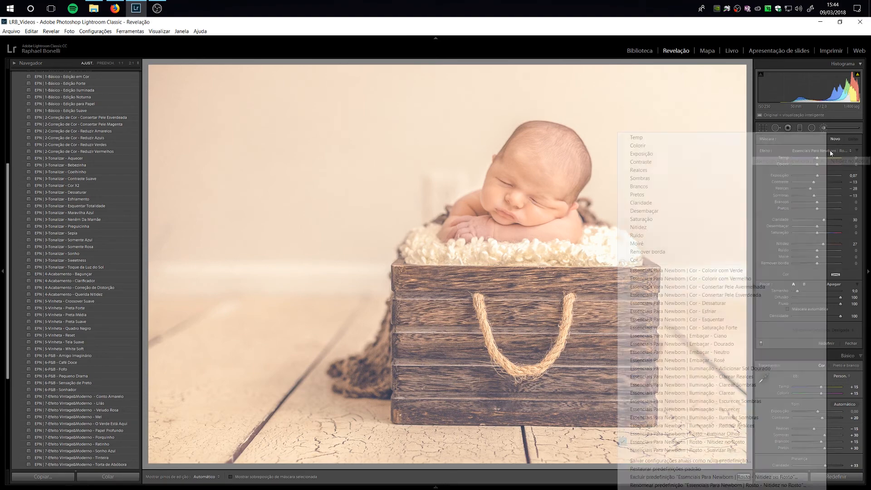
click(735, 289)
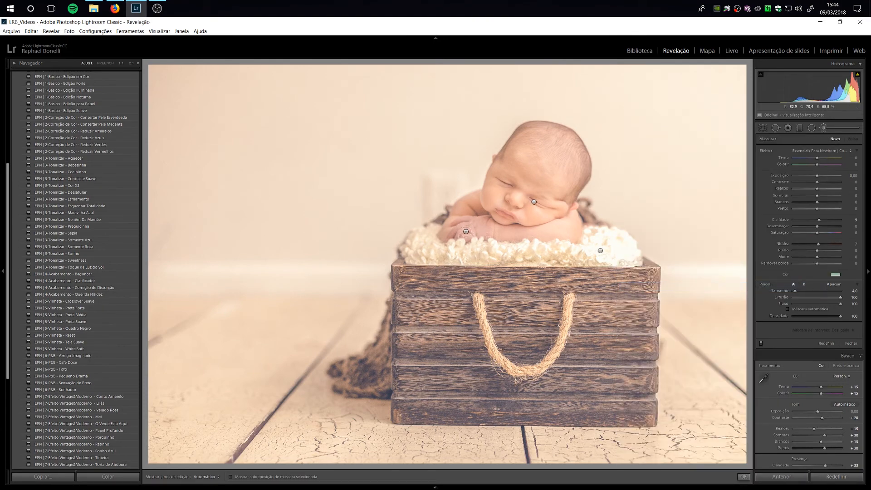
key(h)
click(451, 237)
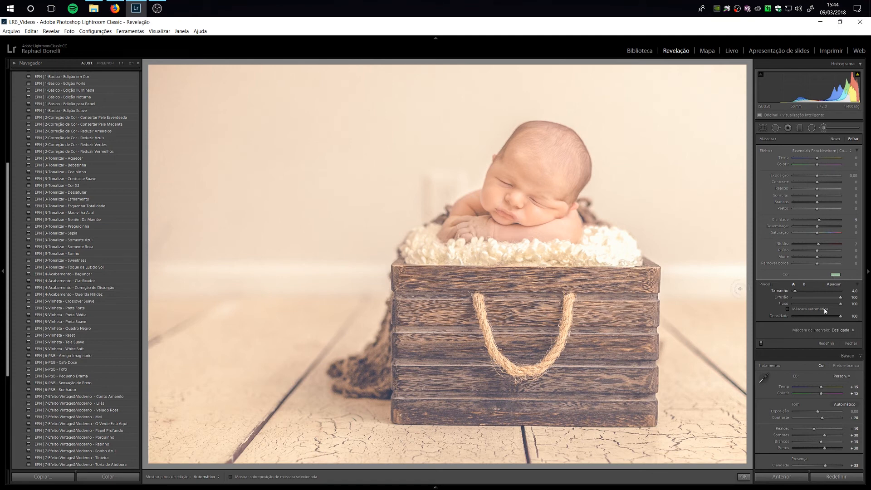
Step: Lower the overall intensity of the hand's redness correction and set its exposure to 0.16
click(858, 151)
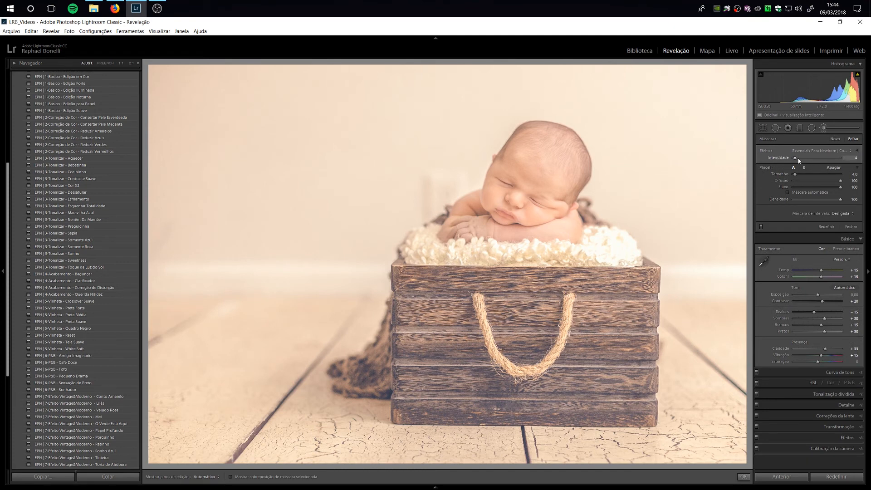
click(857, 151)
click(851, 176)
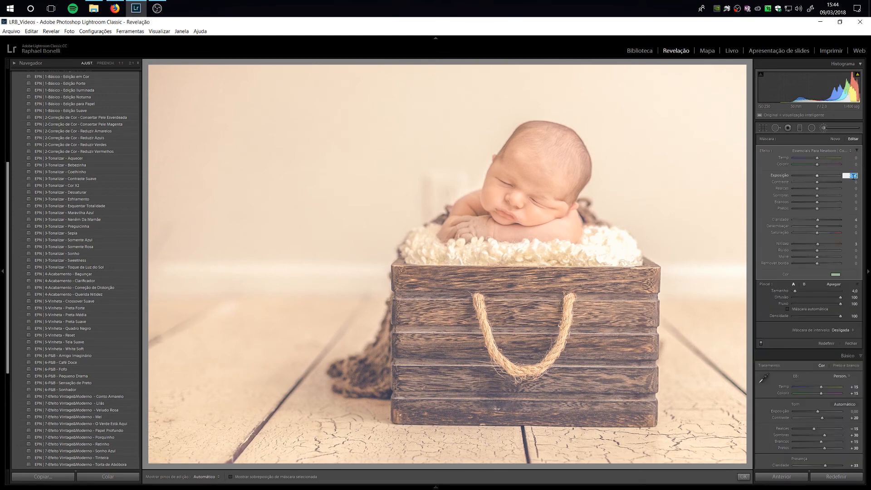
key(Return)
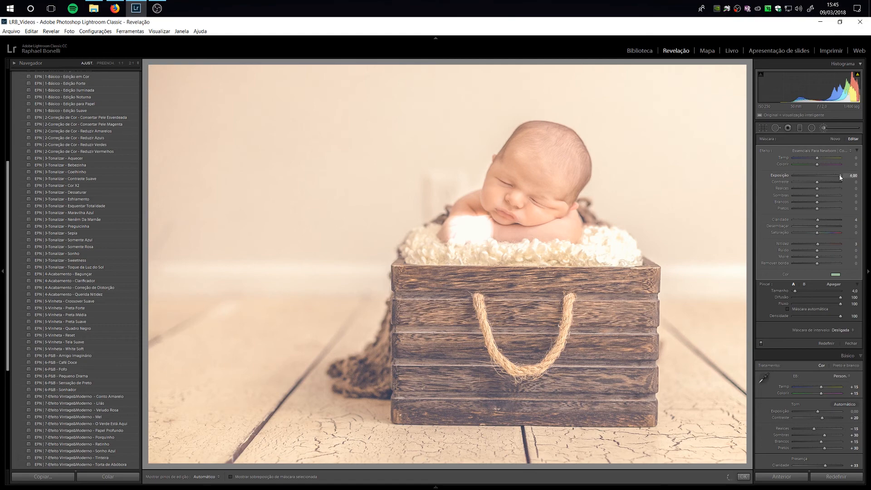
drag(837, 176, 821, 181)
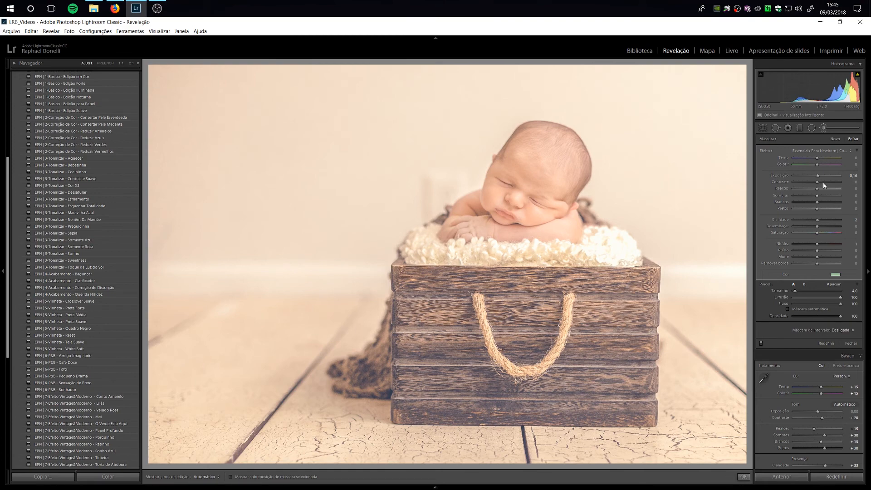
Step: Set up a new brush mask with the Essenciais Para Newborn | Rosto - Suavizar Pele effect at an overall intensity of 24
click(837, 139)
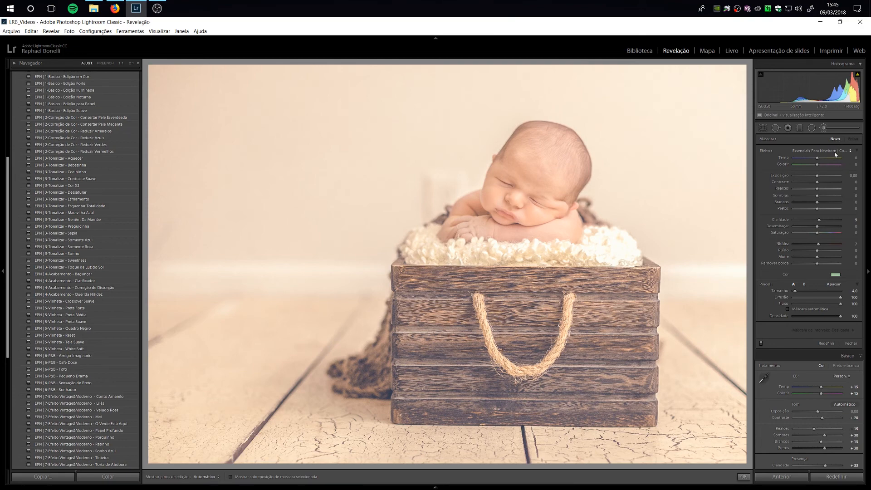
click(823, 151)
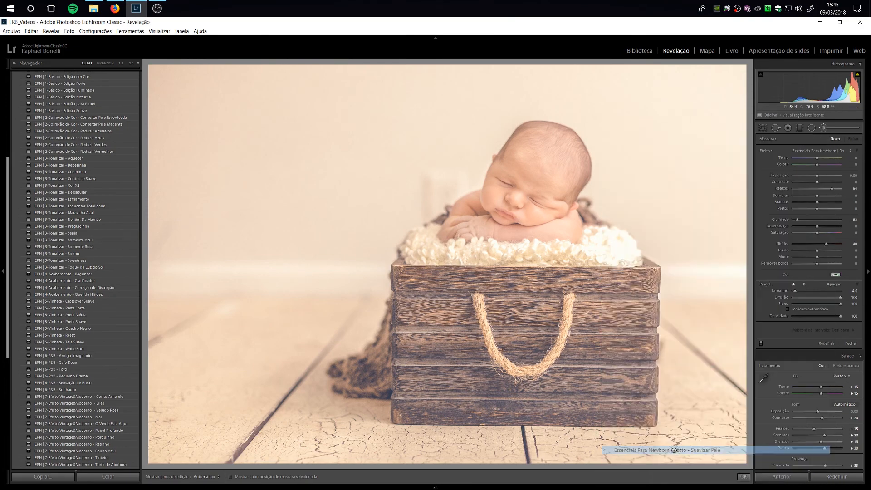
click(674, 450)
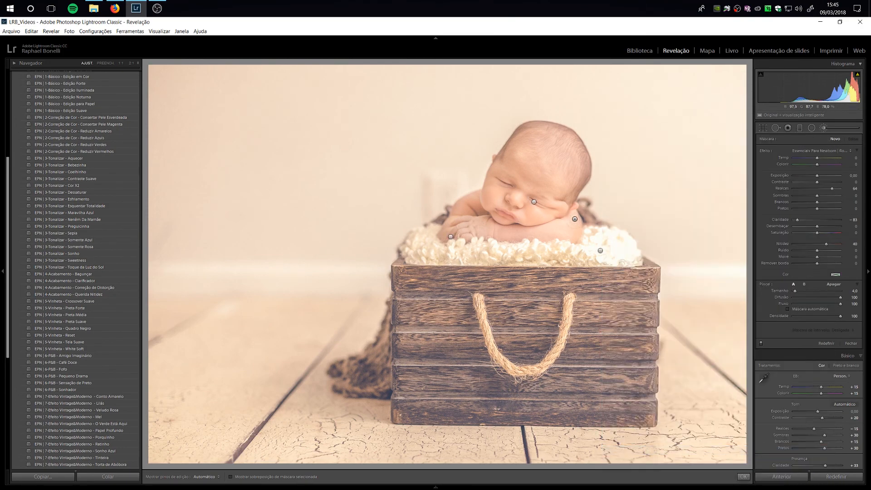
click(858, 152)
mouse_move(814, 158)
mouse_down()
mouse_move(830, 159)
mouse_move(803, 158)
mouse_up()
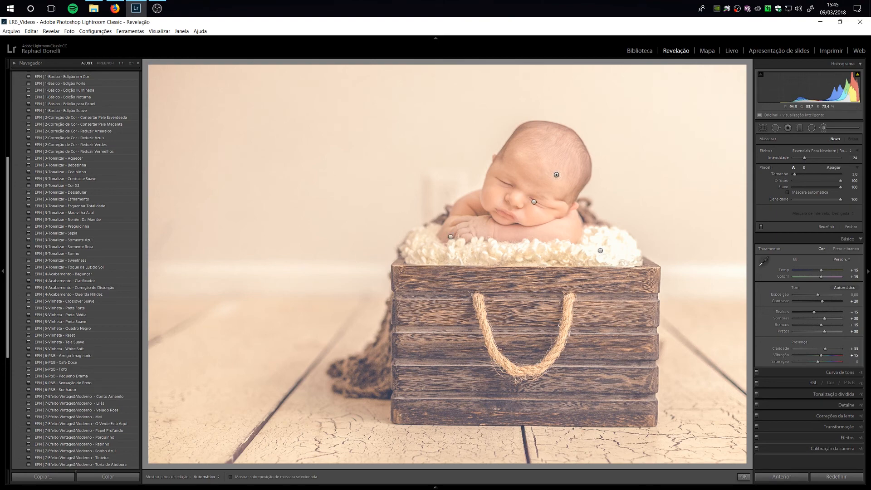
click(856, 151)
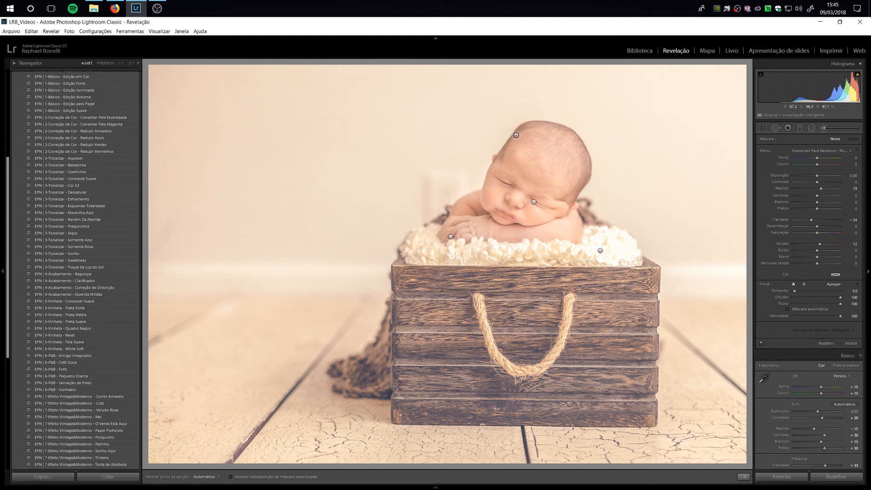
Step: Smooth the skin on the baby's face and arms at brush size 5.0 with the edit pins hidden, and close the adjustment brush
scroll(525, 179, up, 2)
key(h)
mouse_move(501, 204)
mouse_down()
mouse_move(525, 233)
mouse_move(560, 231)
mouse_up()
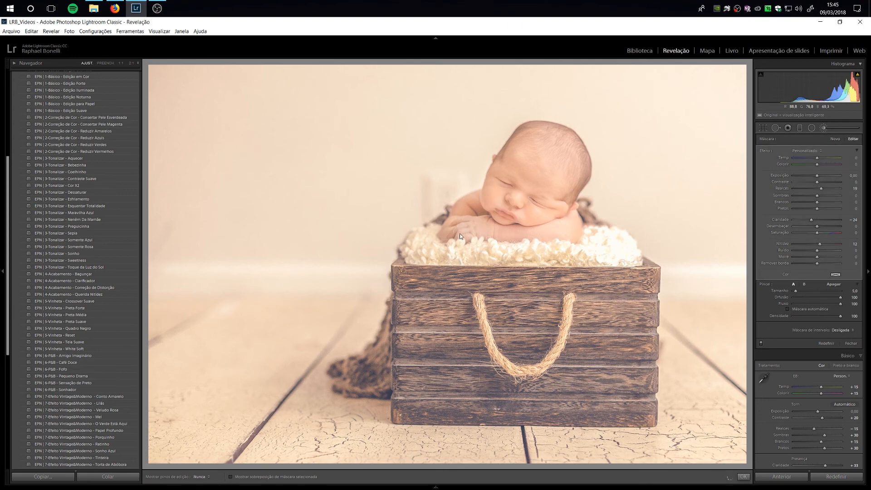
key(h)
click(838, 127)
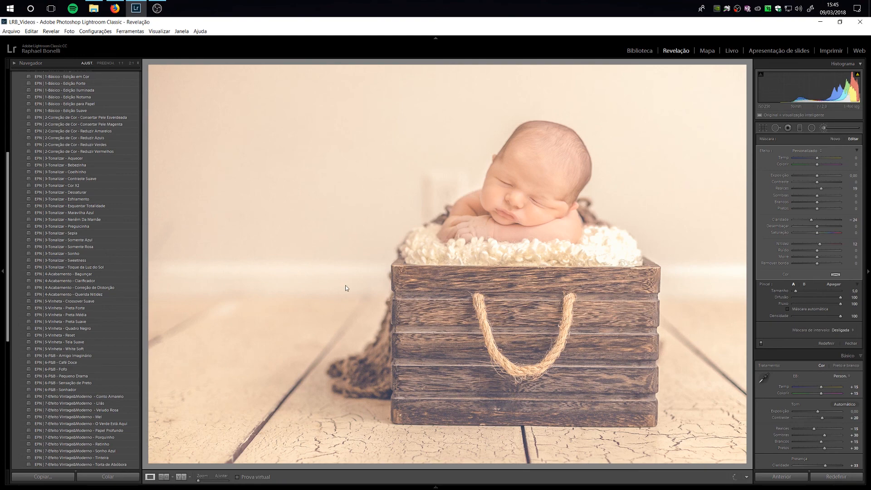
Step: Compare the edited newborn photo with its original, both full view without side panels and side by side as before and after
key(Tab)
key(backslash)
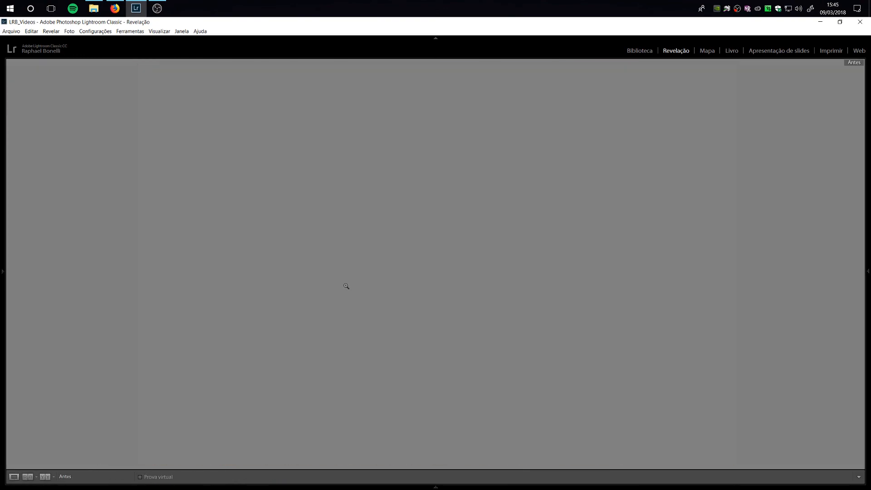
key(backslash)
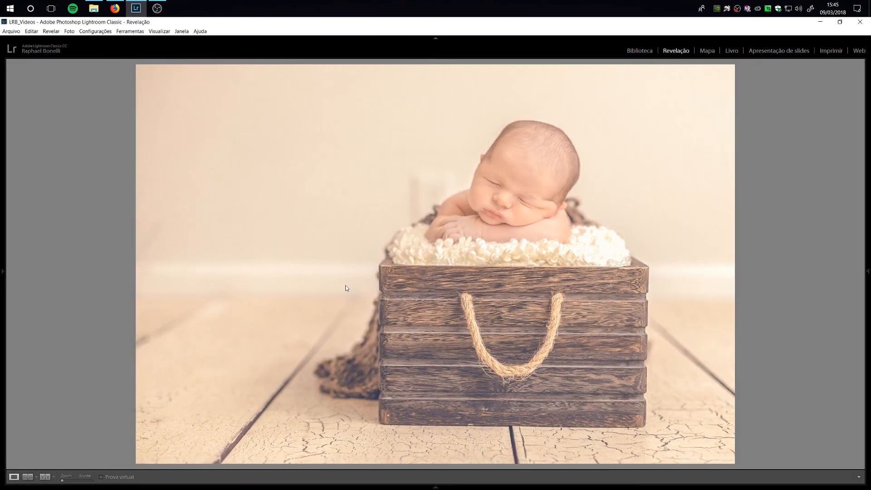
key(backslash)
key(backslash)
click(43, 477)
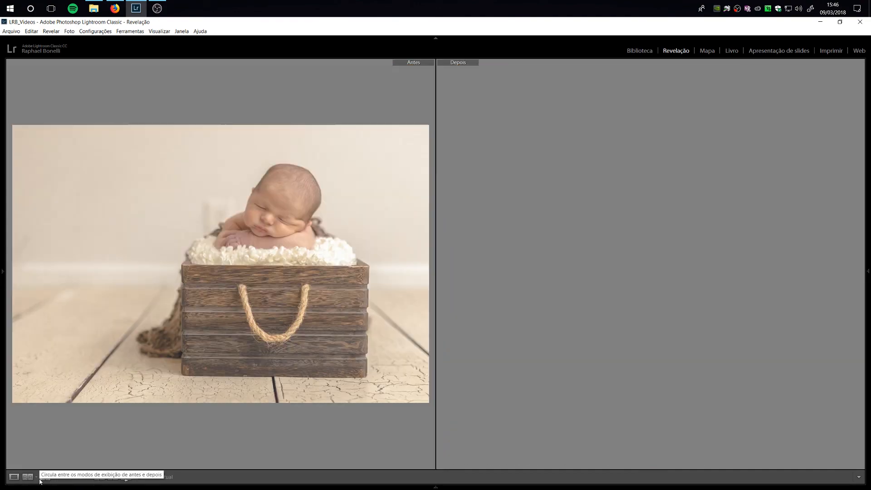